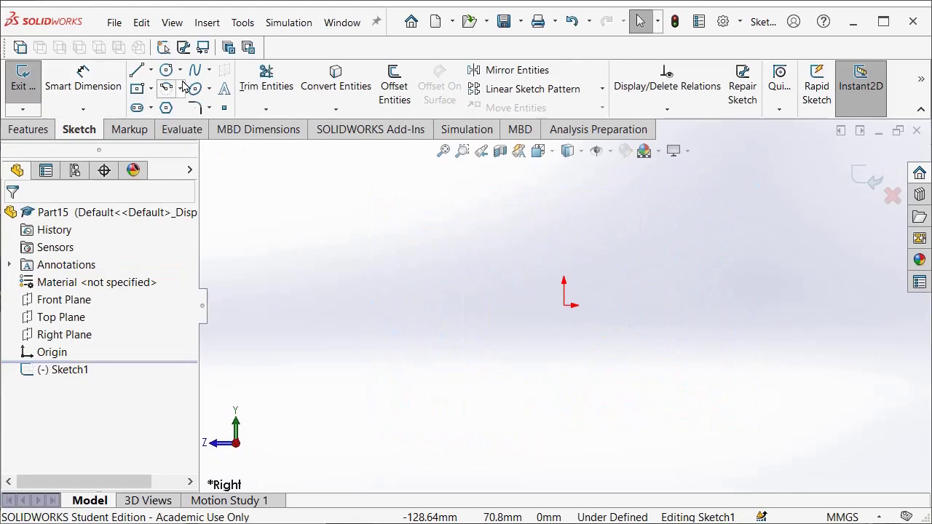
Step: Sketch a horizontal midpoint line about 97 mm long, centred on the origin
{"action": "left_click", "coordinate": [152, 71]}
{"action": "left_click", "coordinate": [165, 125]}
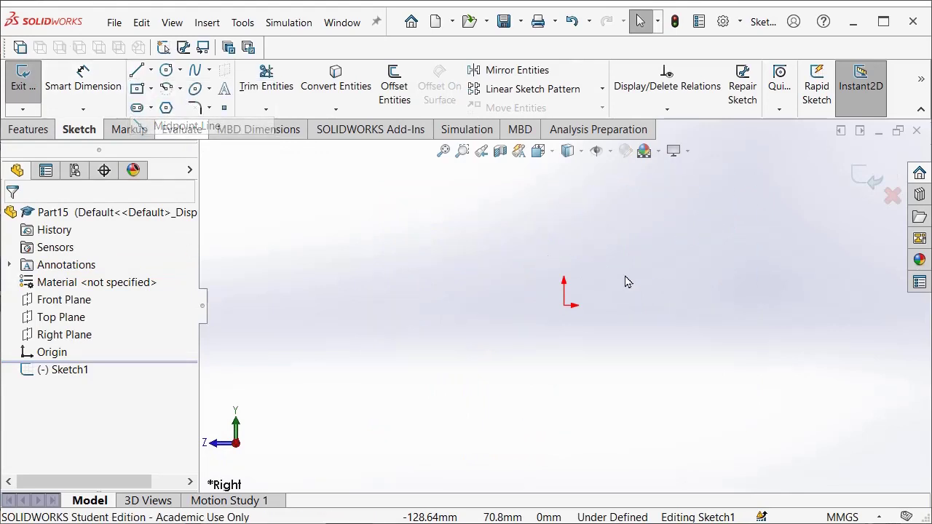
{"action": "left_click", "coordinate": [564, 306]}
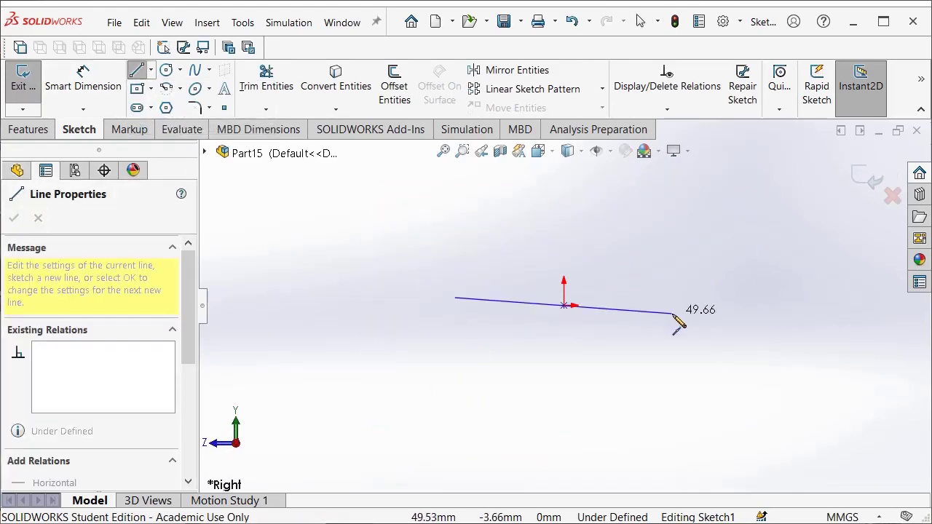
{"action": "left_click", "coordinate": [670, 306]}
Step: Dimension the horizontal line's length to 46 mm
{"action": "left_click", "coordinate": [73, 83]}
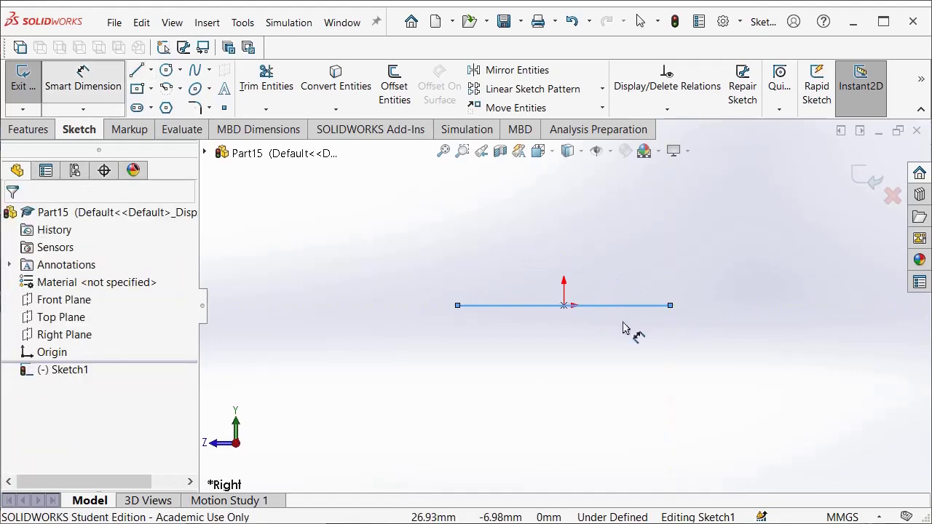
{"action": "left_click", "coordinate": [620, 251]}
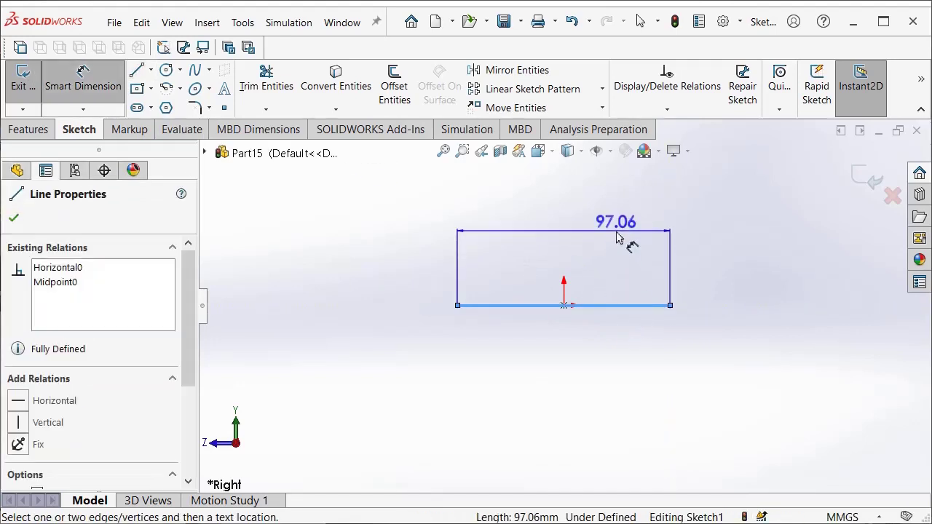
{"action": "left_click", "coordinate": [617, 237]}
{"action": "type", "text": "46"}
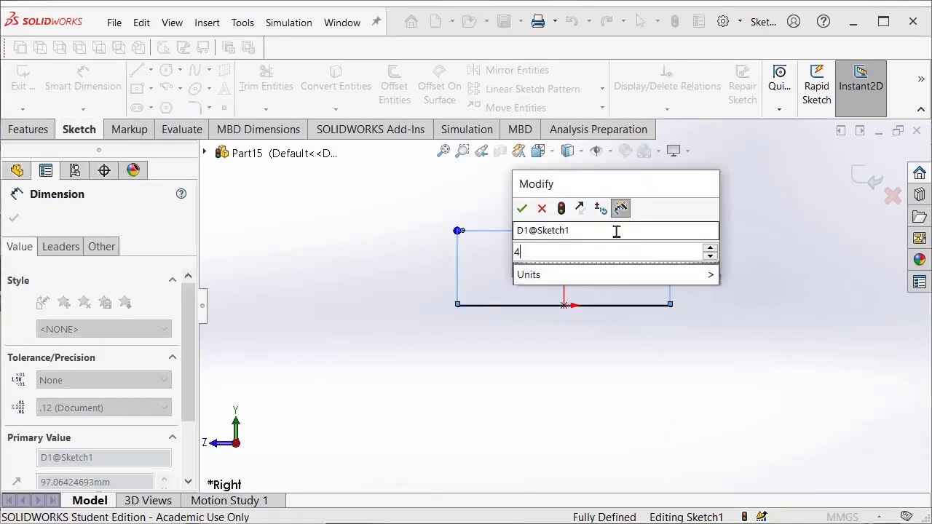
{"action": "left_click", "coordinate": [523, 209]}
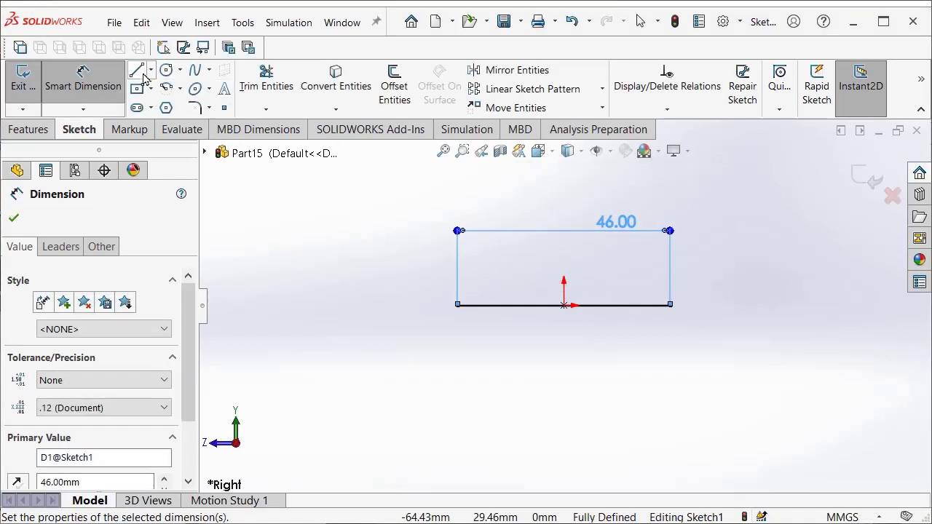
Step: Sketch a vertical line down from the left end of the 46 mm line and dimension its length to 4 mm
{"action": "left_click", "coordinate": [142, 74]}
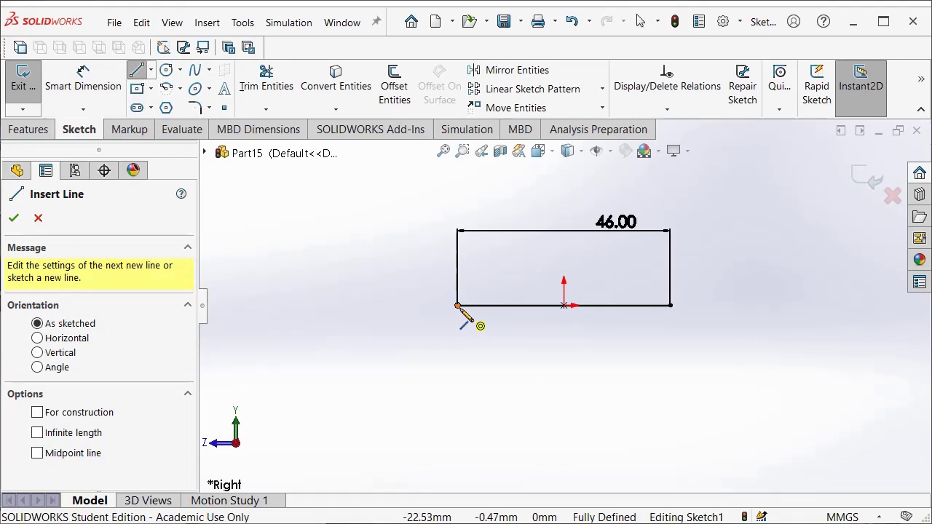
{"action": "left_click", "coordinate": [457, 305]}
{"action": "left_click", "coordinate": [457, 329]}
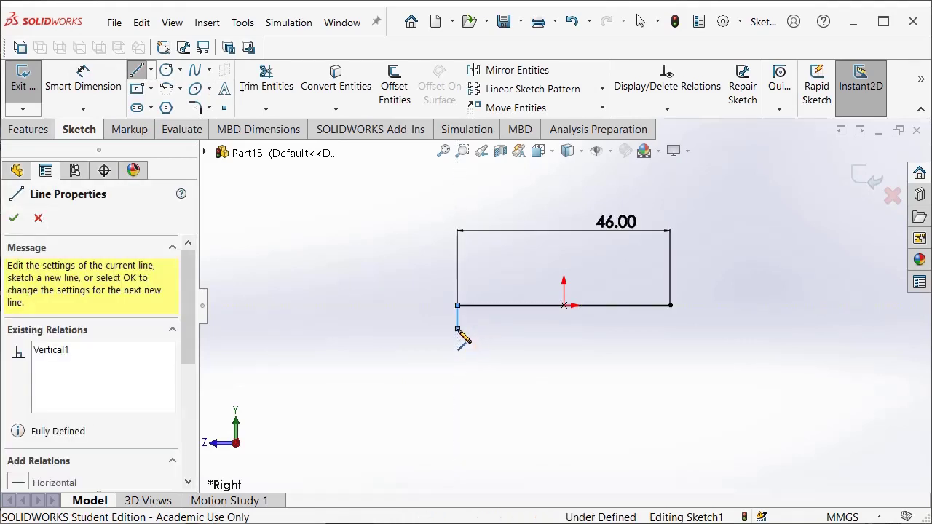
{"action": "left_click", "coordinate": [83, 81]}
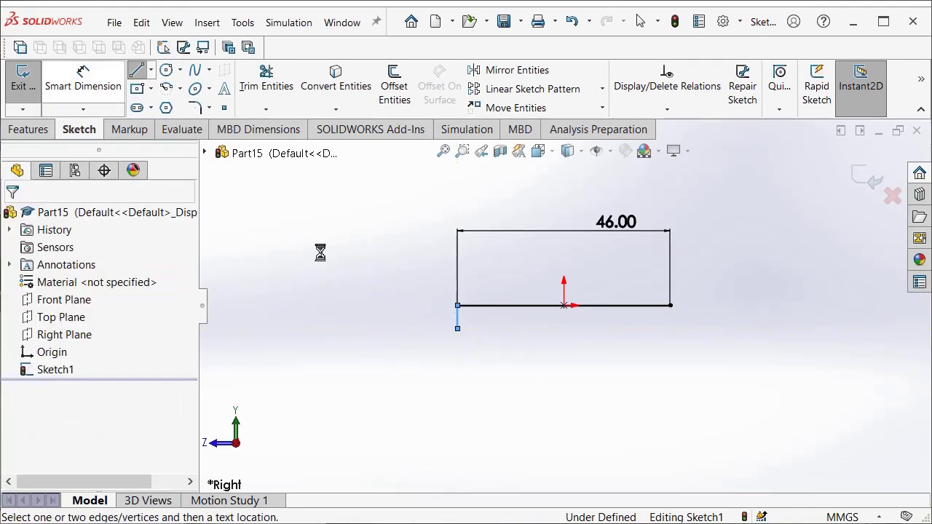
{"action": "left_click", "coordinate": [458, 317]}
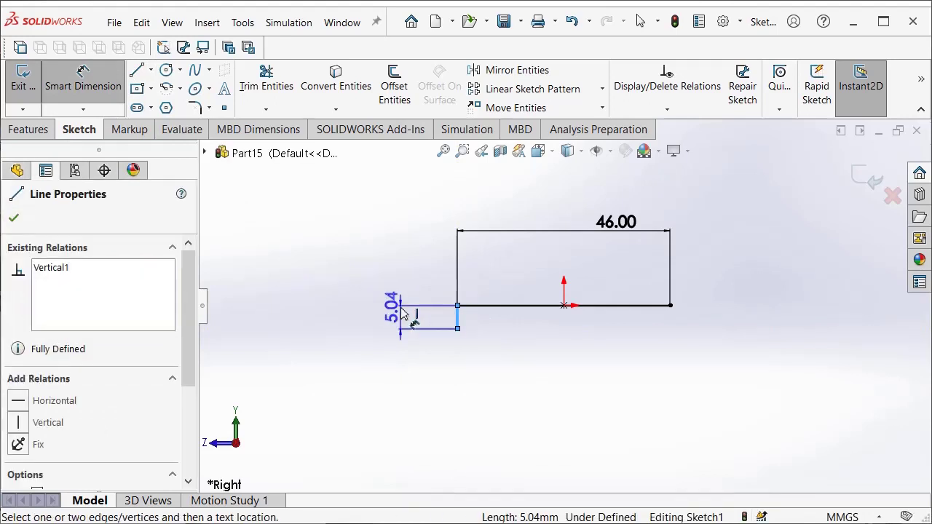
{"action": "left_click", "coordinate": [399, 312]}
{"action": "type", "text": "4"}
{"action": "key", "text": "Return"}
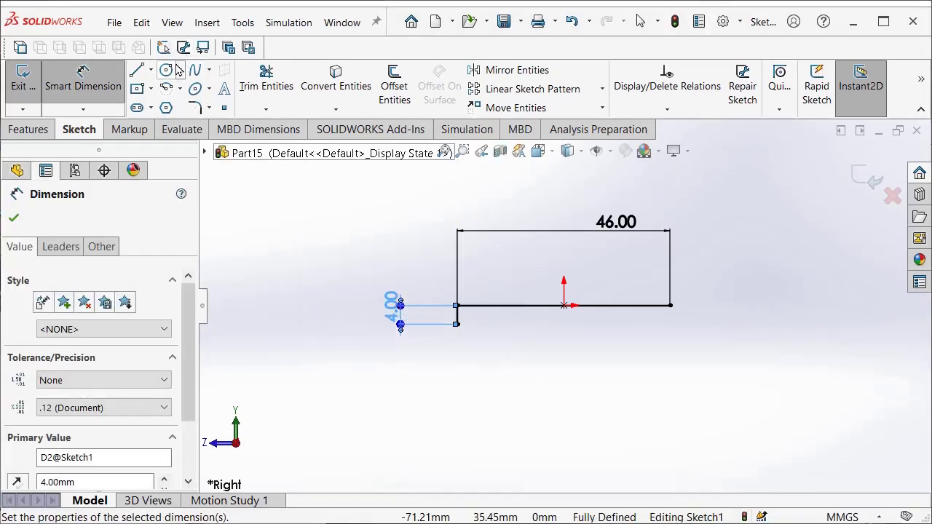
Step: Sketch a vertical line down from the right end of the 46 mm line, level with the 4 mm line's lower end
{"action": "left_click", "coordinate": [136, 70]}
{"action": "left_click", "coordinate": [671, 306]}
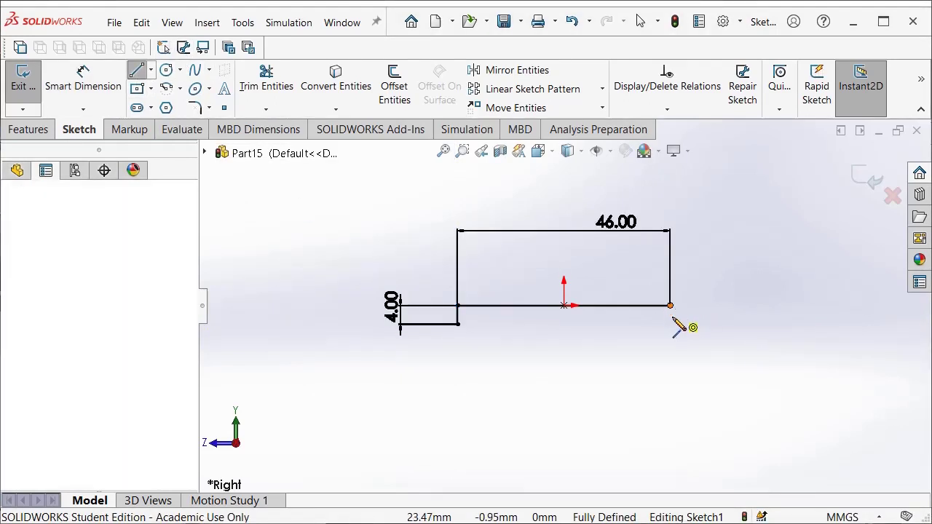
{"action": "left_click", "coordinate": [671, 324]}
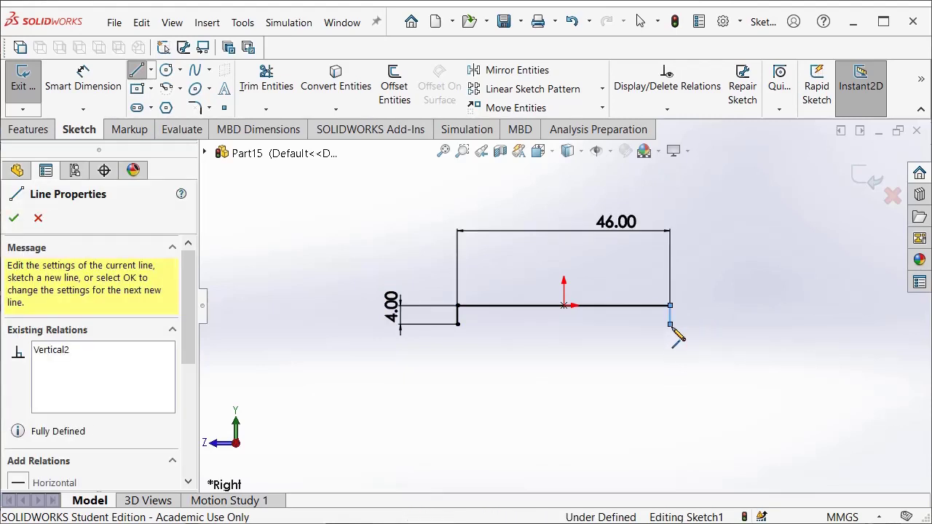
Step: Sketch a vertical centerline about 33 mm long from the origin downward
{"action": "left_click", "coordinate": [151, 71]}
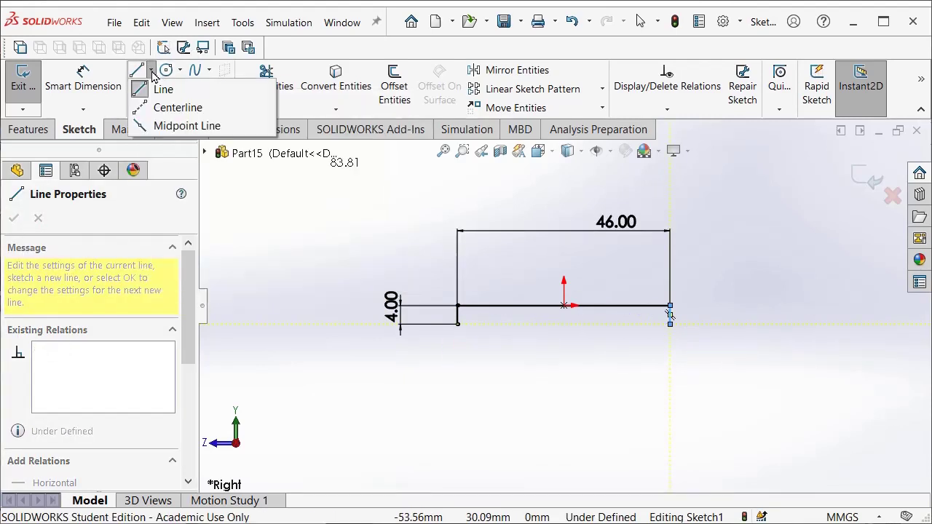
{"action": "left_click", "coordinate": [182, 126]}
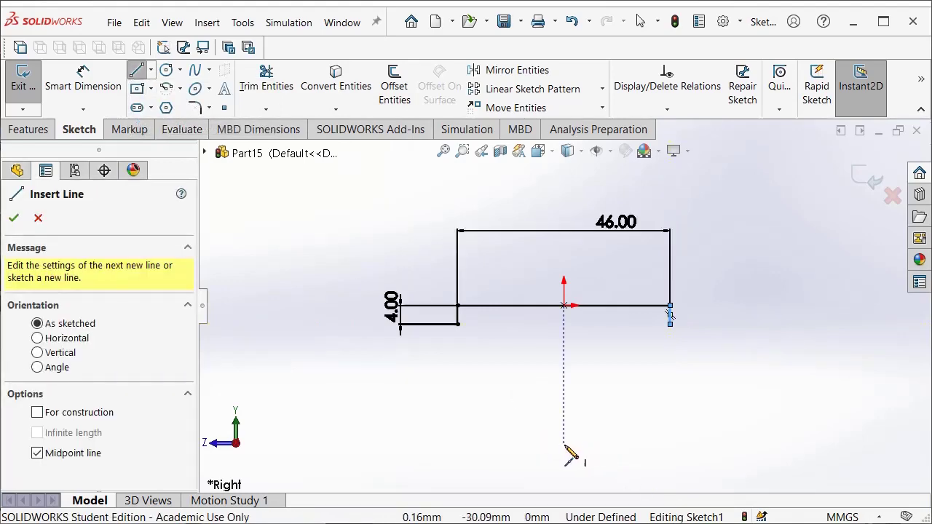
{"action": "left_click", "coordinate": [151, 71]}
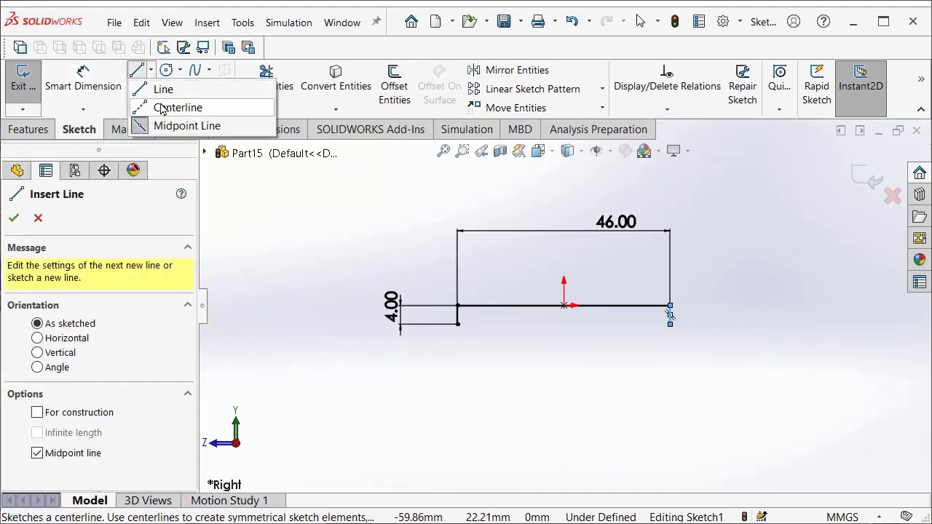
{"action": "left_click", "coordinate": [177, 107]}
{"action": "left_click", "coordinate": [564, 305]}
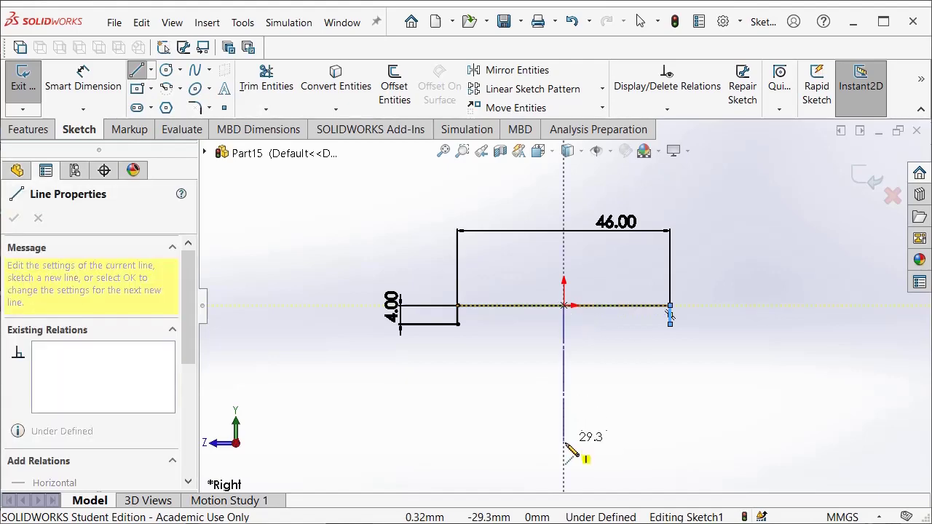
{"action": "left_click", "coordinate": [563, 459]}
Step: Dimension the vertical centerline's length to 39 mm
{"action": "left_click", "coordinate": [83, 81]}
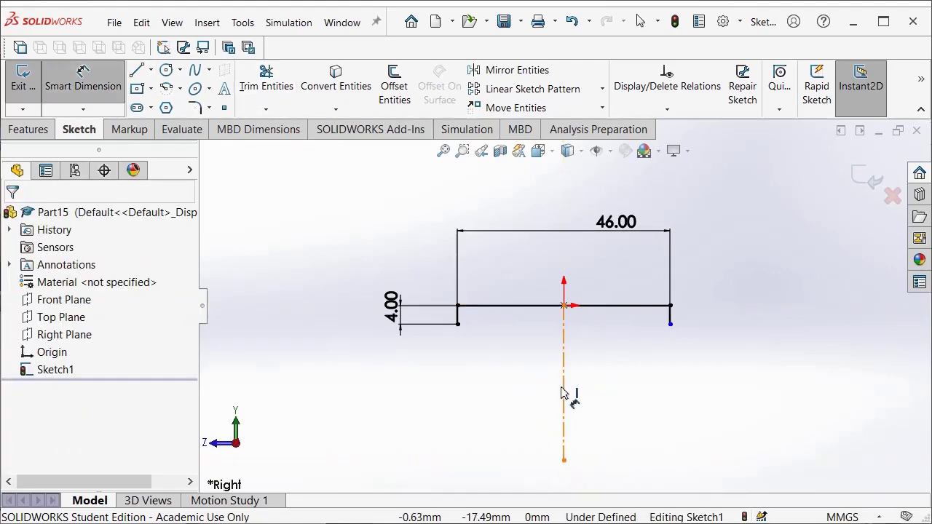
{"action": "left_click", "coordinate": [561, 397]}
{"action": "left_click", "coordinate": [741, 386]}
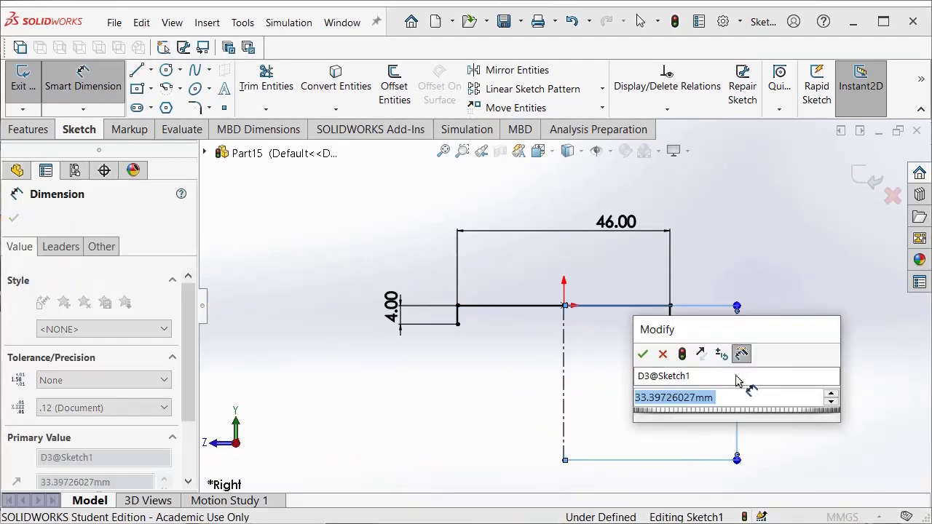
{"action": "type", "text": "39"}
{"action": "key", "text": "Return"}
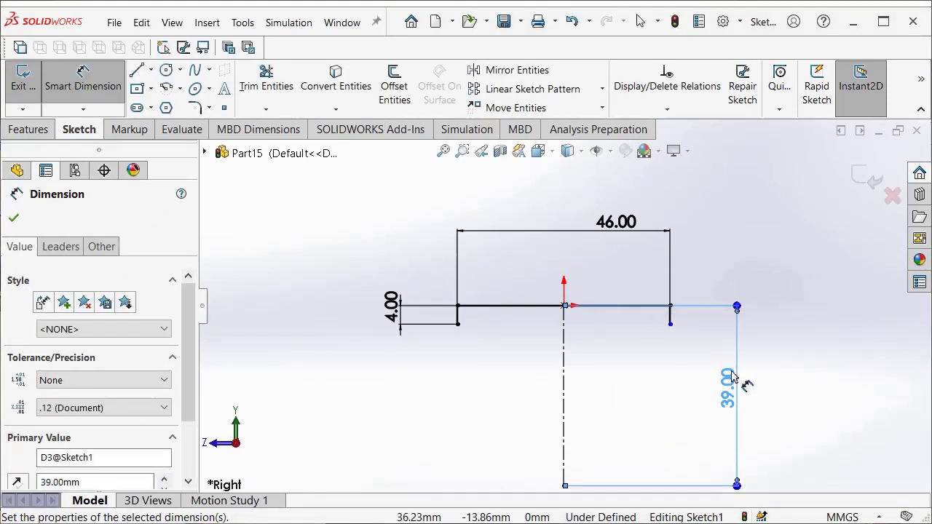
Step: Sketch a horizontal midpoint line about 81 mm long, centred on the lower end of the centerline
{"action": "scroll", "coordinate": [557, 492], "scroll_direction": "down", "scroll_amount": 2}
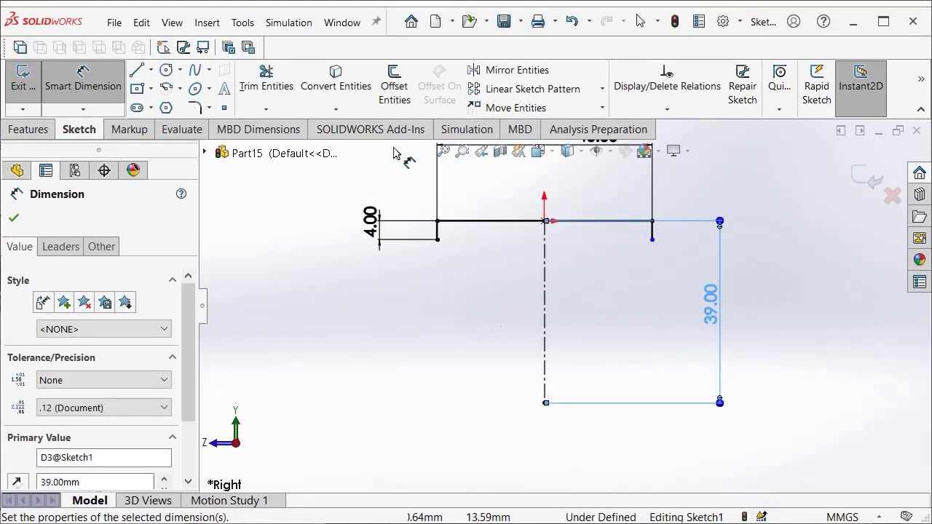
{"action": "left_click", "coordinate": [151, 75]}
{"action": "left_click", "coordinate": [175, 124]}
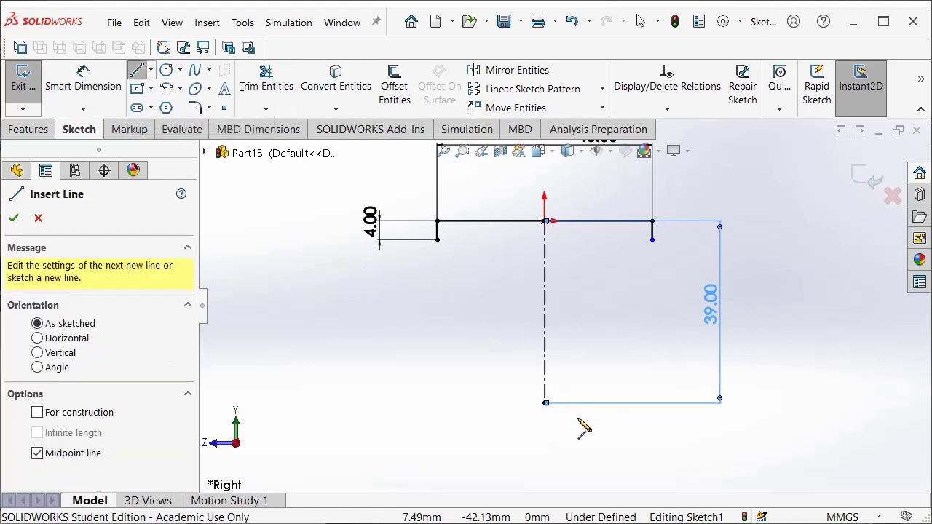
{"action": "left_click", "coordinate": [544, 403]}
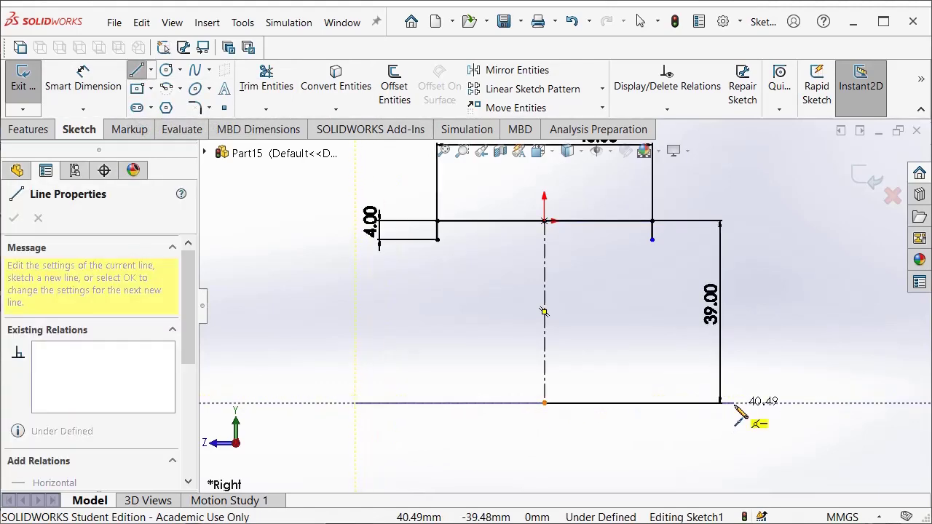
{"action": "left_click", "coordinate": [735, 403]}
Step: Dimension the lower horizontal line's length to 64 mm
{"action": "key", "text": "d"}
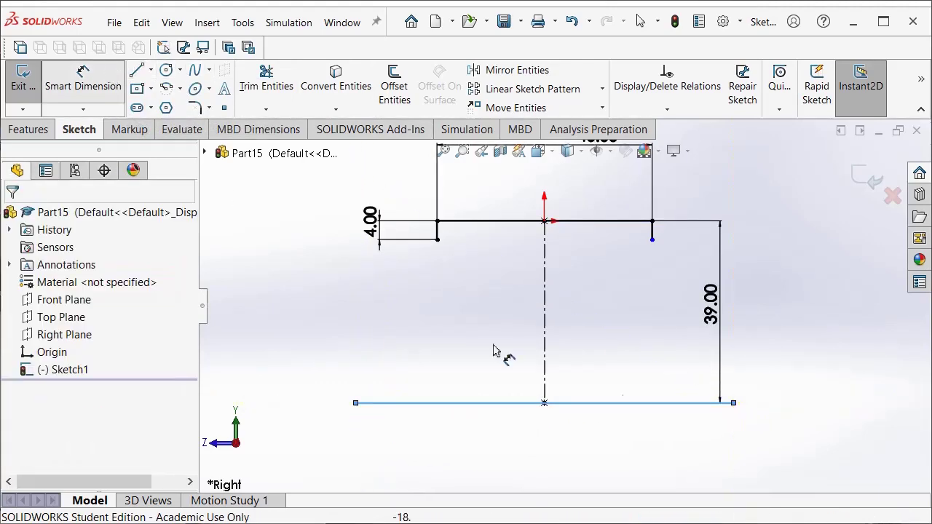
{"action": "left_click", "coordinate": [669, 405]}
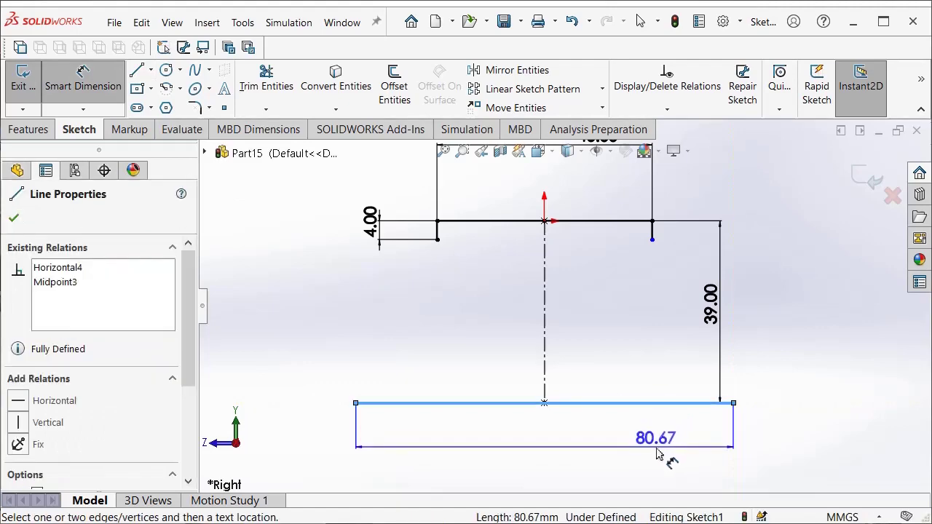
{"action": "left_click", "coordinate": [655, 454]}
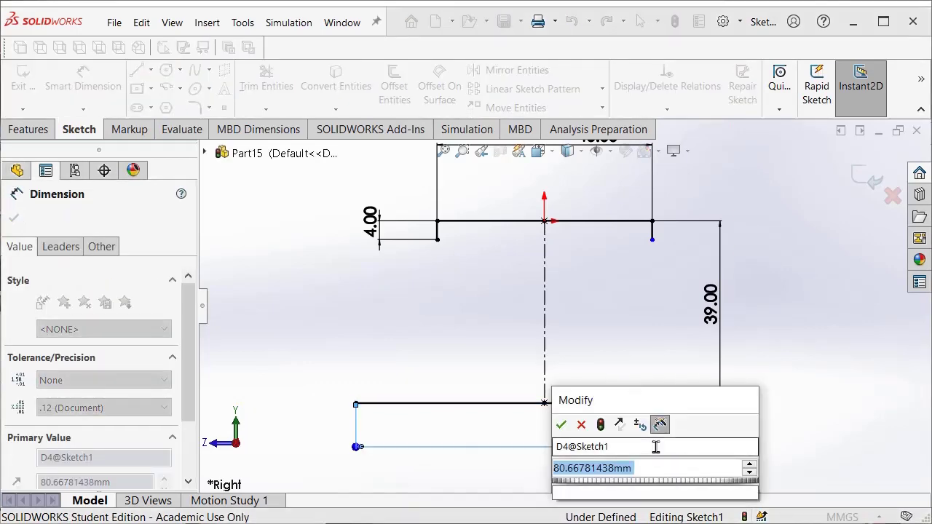
{"action": "type", "text": "64"}
{"action": "key", "text": "Return"}
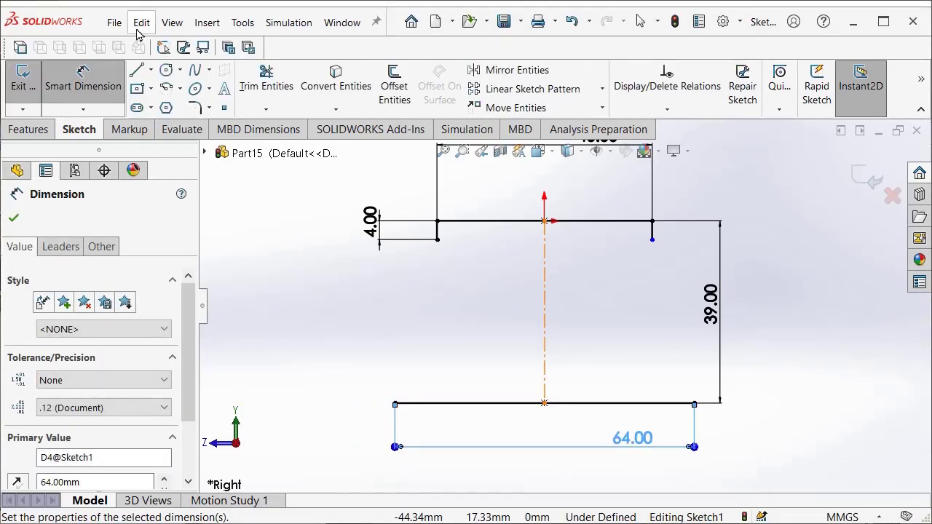
Step: Connect both ends of the 64 mm base line to the lower ends of the short vertical lines with slanted lines
{"action": "left_click", "coordinate": [136, 70]}
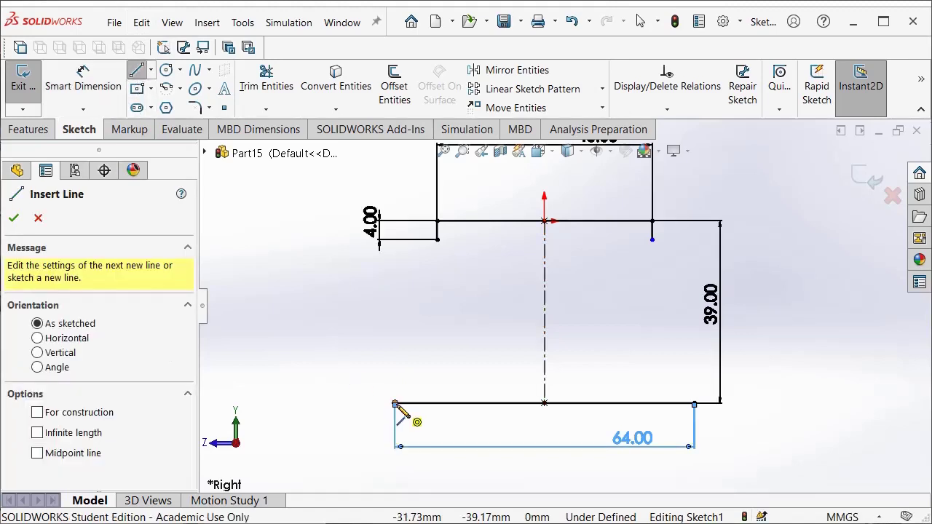
{"action": "left_click", "coordinate": [394, 403]}
{"action": "left_click", "coordinate": [437, 240]}
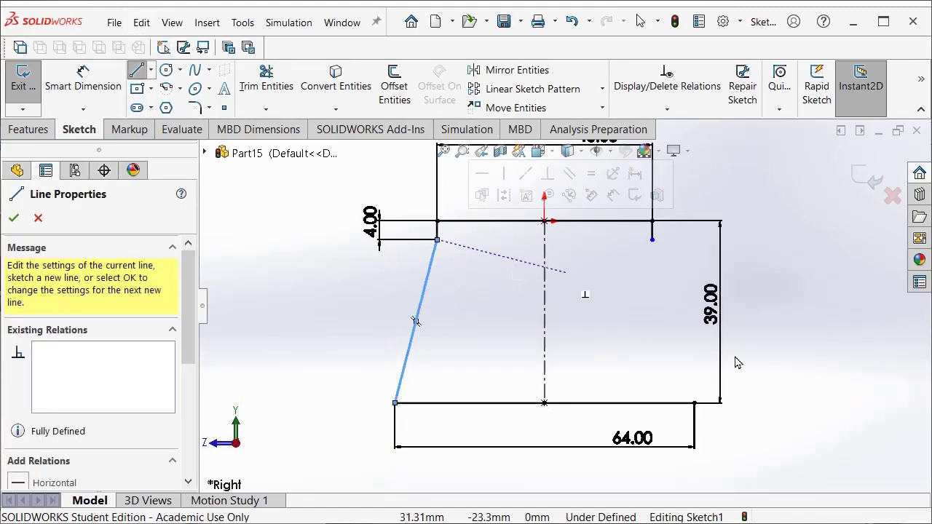
{"action": "key", "text": "Escape"}
{"action": "left_click", "coordinate": [694, 403]}
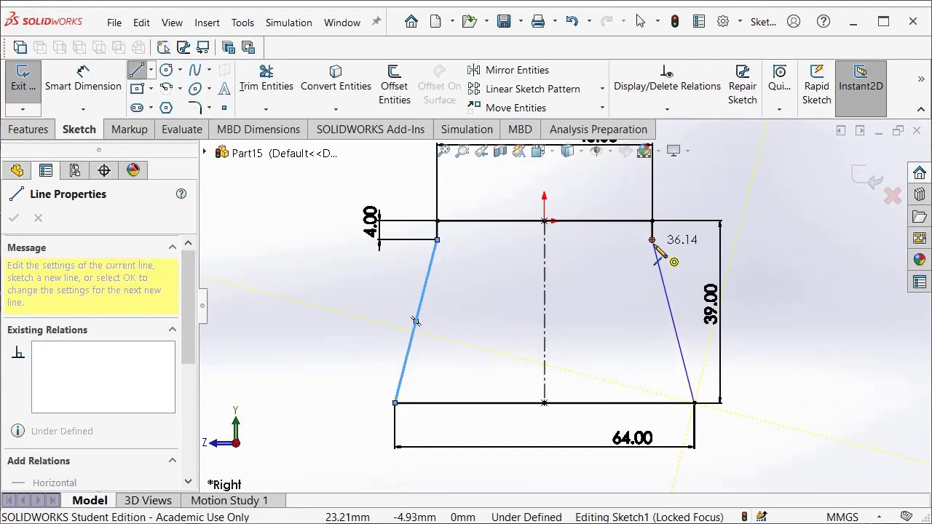
{"action": "left_click", "coordinate": [652, 240]}
Step: Sketch a circle about 47 mm in diameter centred on the midpoint of the base line
{"action": "left_click", "coordinate": [166, 70]}
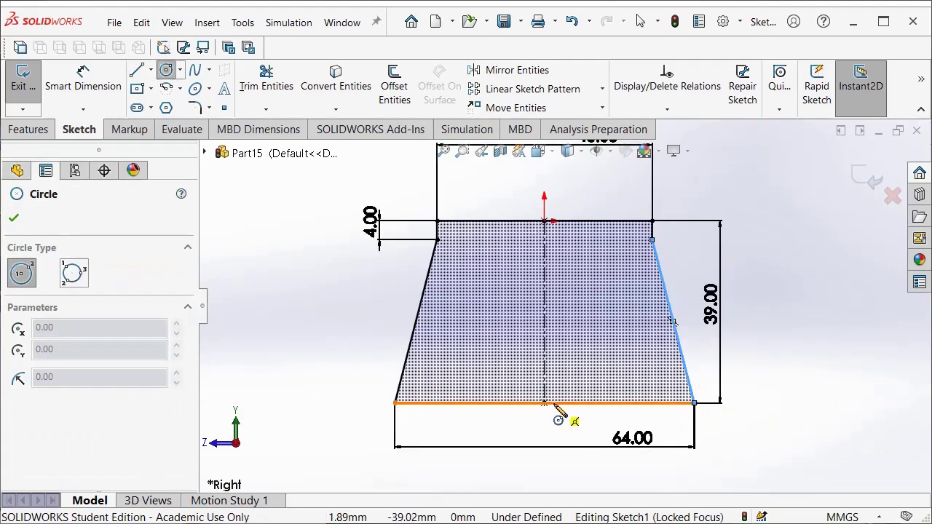
{"action": "left_click", "coordinate": [544, 402]}
{"action": "left_click", "coordinate": [604, 318]}
Step: Dimension the circle's diameter to 50 mm
{"action": "left_click", "coordinate": [83, 80]}
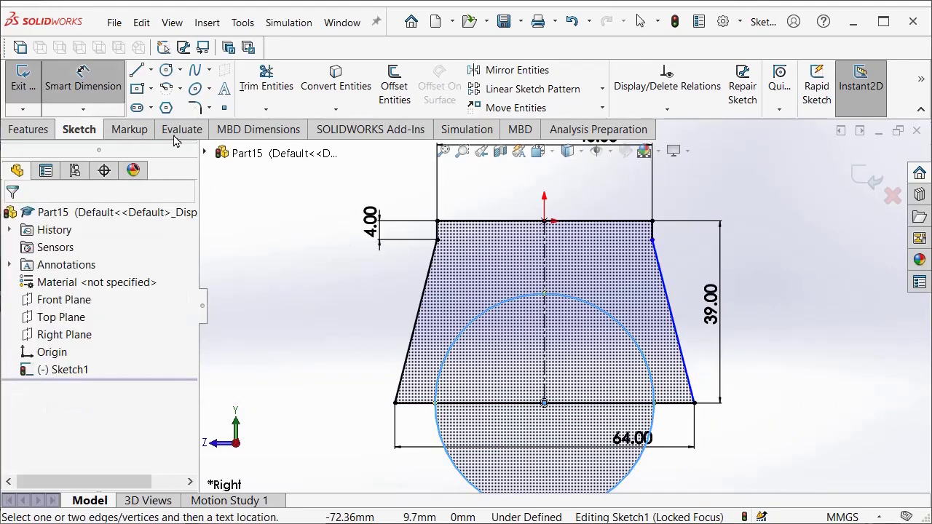
{"action": "left_click", "coordinate": [640, 465]}
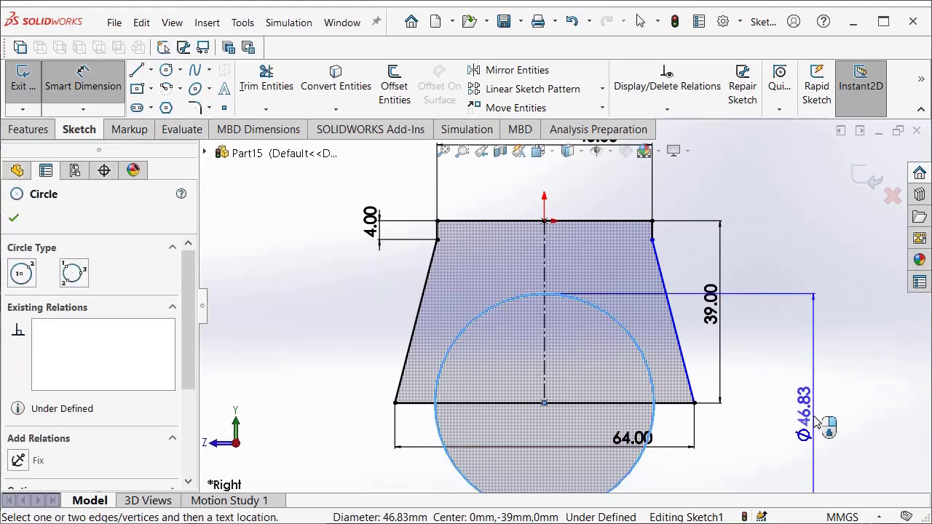
{"action": "left_click", "coordinate": [816, 422]}
{"action": "type", "text": "50"}
{"action": "key", "text": "Return"}
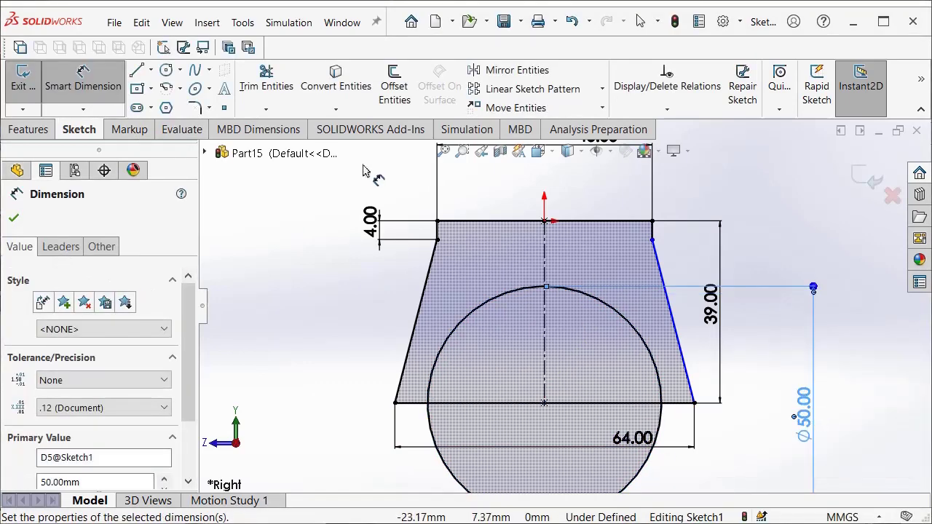
Step: Trim away the circle's lower half and the base line segment inside the circle, leaving an arched opening
{"action": "left_click", "coordinate": [270, 94]}
{"action": "mouse_move", "coordinate": [426, 468]}
{"action": "left_mouse_down"}
{"action": "mouse_move", "coordinate": [475, 447]}
{"action": "mouse_move", "coordinate": [504, 408]}
{"action": "left_mouse_up"}
{"action": "left_click_drag", "start_coordinate": [593, 391], "coordinate": [595, 386]}
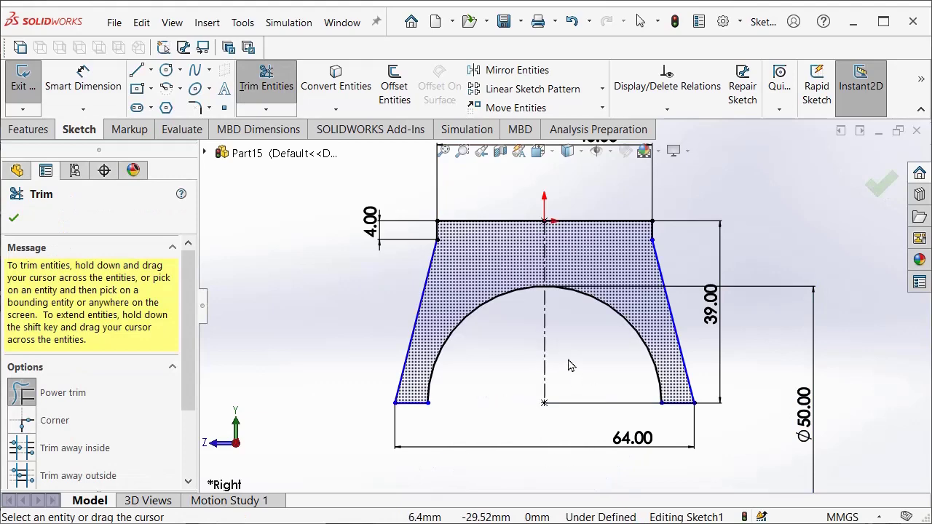
Step: Extrude the arched profile as a blind boss 40 mm deep
{"action": "left_click", "coordinate": [10, 129]}
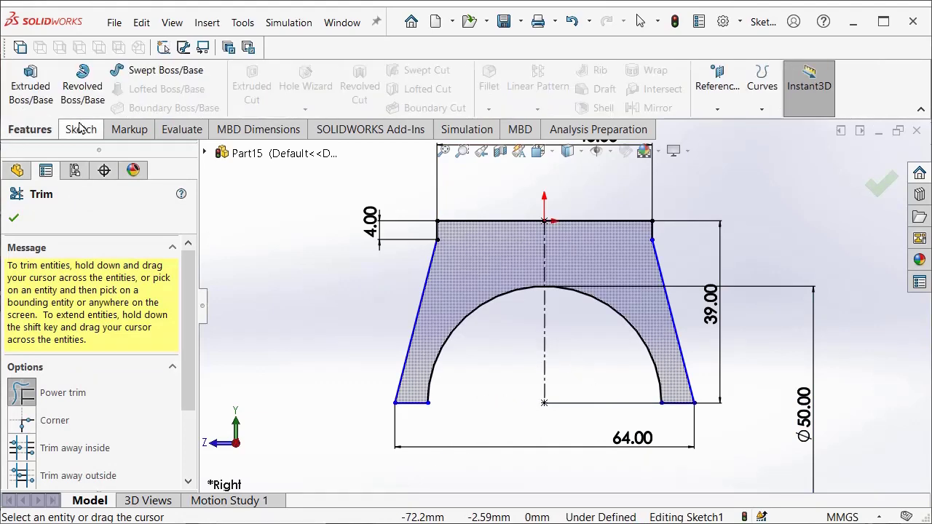
{"action": "left_click", "coordinate": [30, 85]}
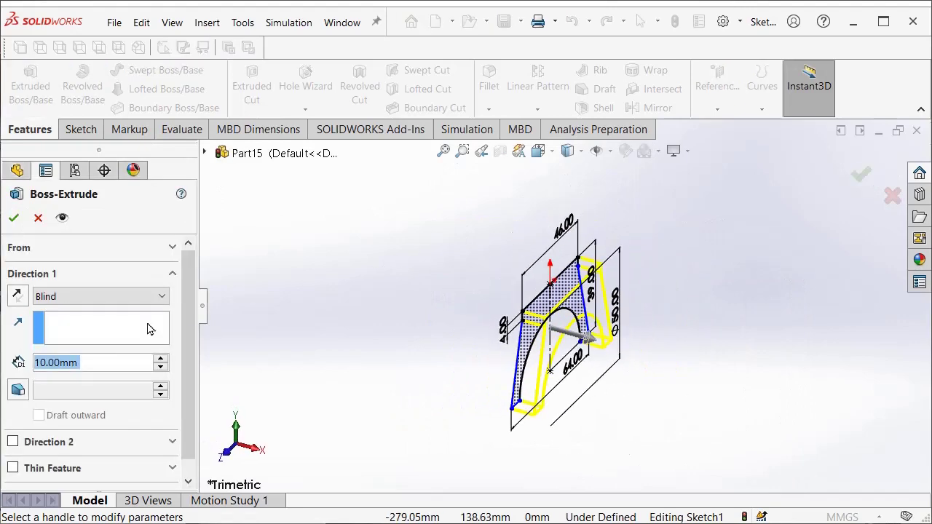
{"action": "type", "text": "40"}
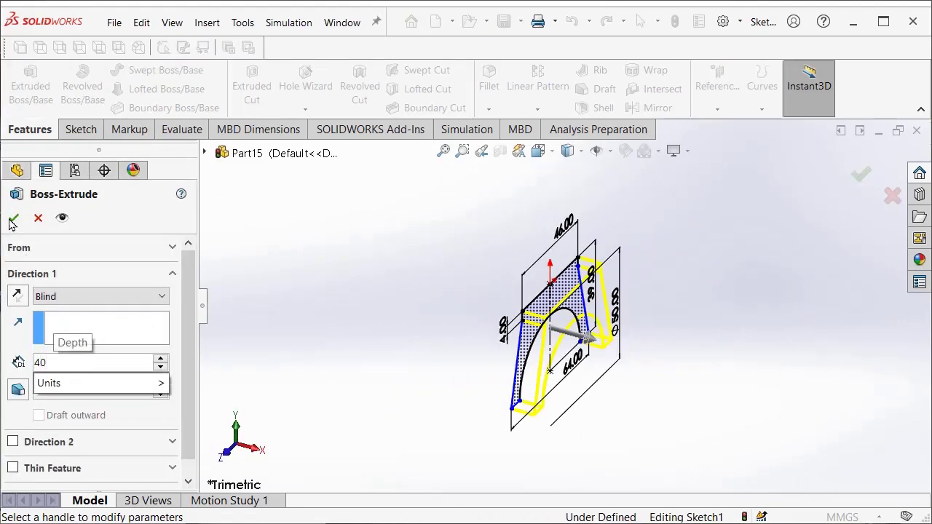
{"action": "key", "text": "Return"}
{"action": "left_click", "coordinate": [13, 219]}
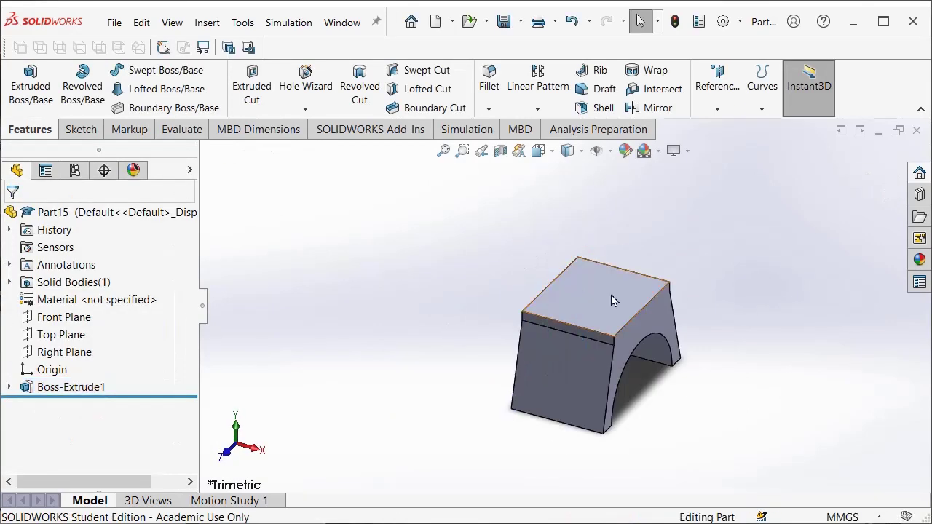
Step: Start a sketch on the block's top face and draw a centerline between the midpoints of its front and back edges
{"action": "left_click", "coordinate": [81, 130]}
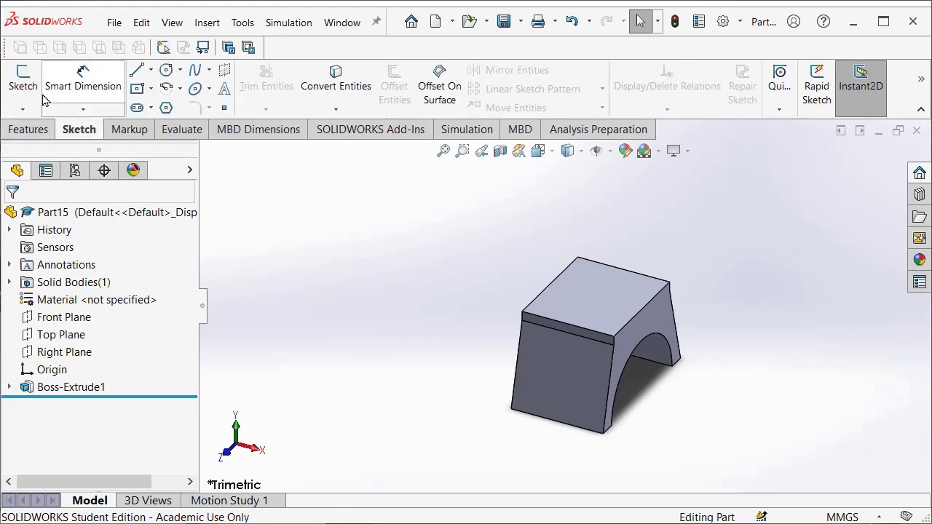
{"action": "left_click", "coordinate": [23, 80]}
{"action": "left_click", "coordinate": [592, 300]}
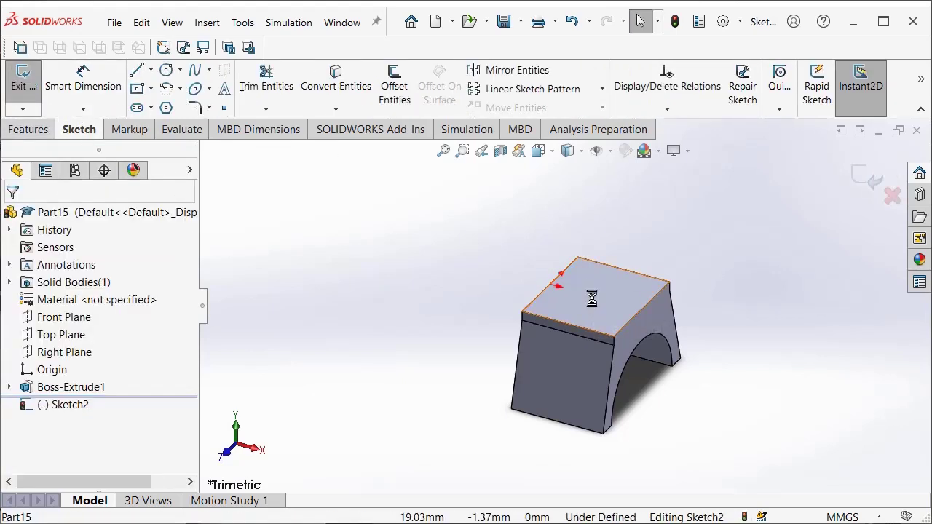
{"action": "left_click", "coordinate": [150, 70]}
{"action": "left_click", "coordinate": [162, 107]}
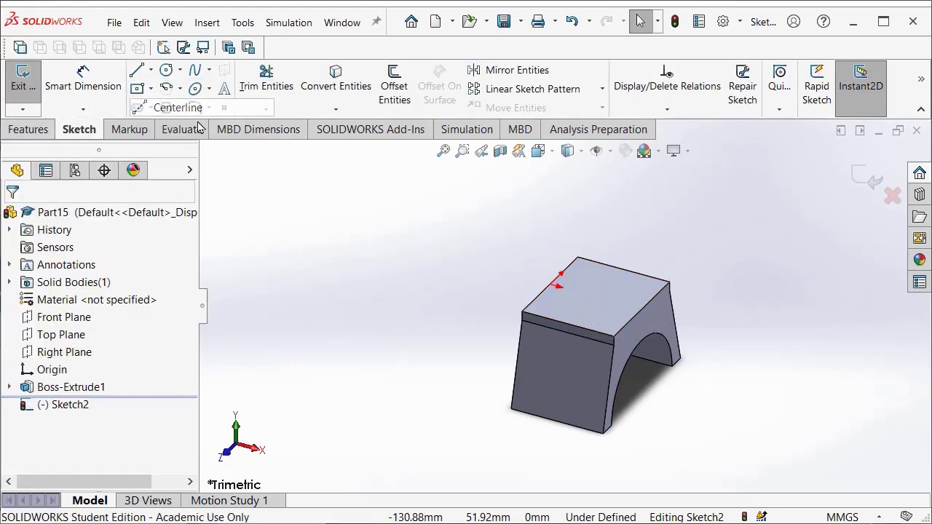
{"action": "left_click", "coordinate": [566, 322]}
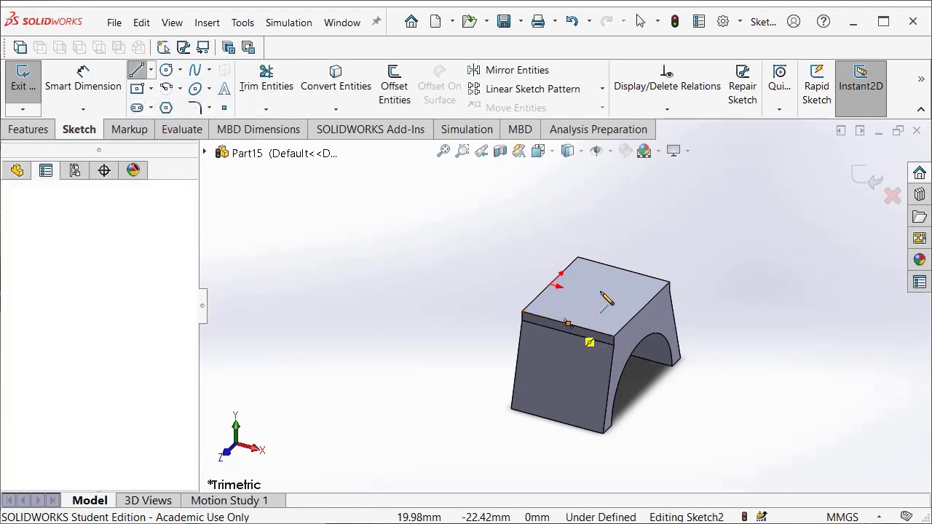
{"action": "left_click", "coordinate": [624, 269]}
{"action": "scroll", "coordinate": [623, 270], "scroll_direction": "down", "scroll_amount": 4}
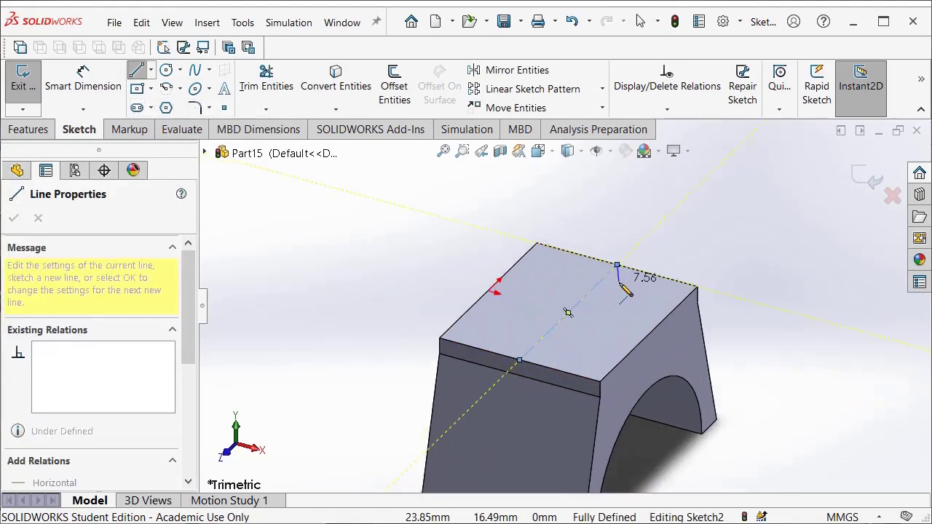
Step: Sketch two circles centred on the centerline, one near the front about 7 mm and one near the back about 6 mm in diameter
{"action": "left_click", "coordinate": [166, 70]}
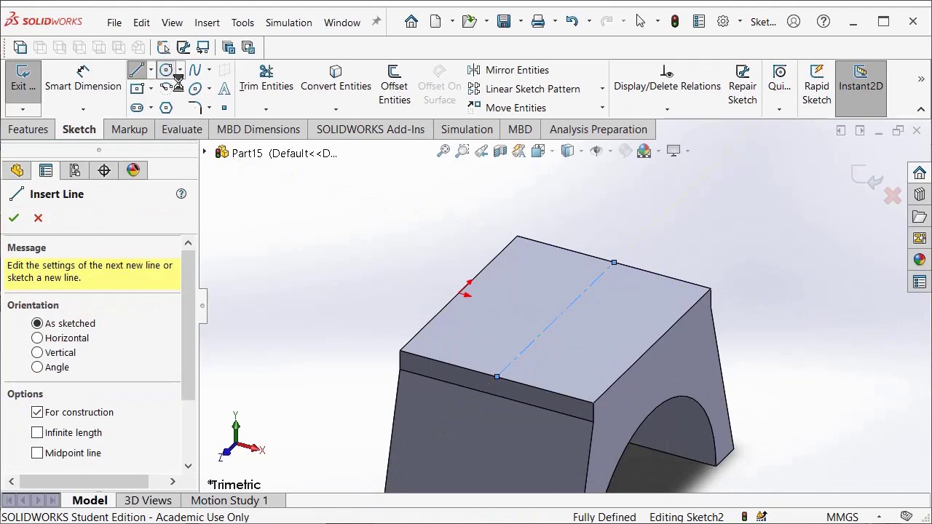
{"action": "left_click", "coordinate": [525, 348]}
{"action": "left_click", "coordinate": [553, 354]}
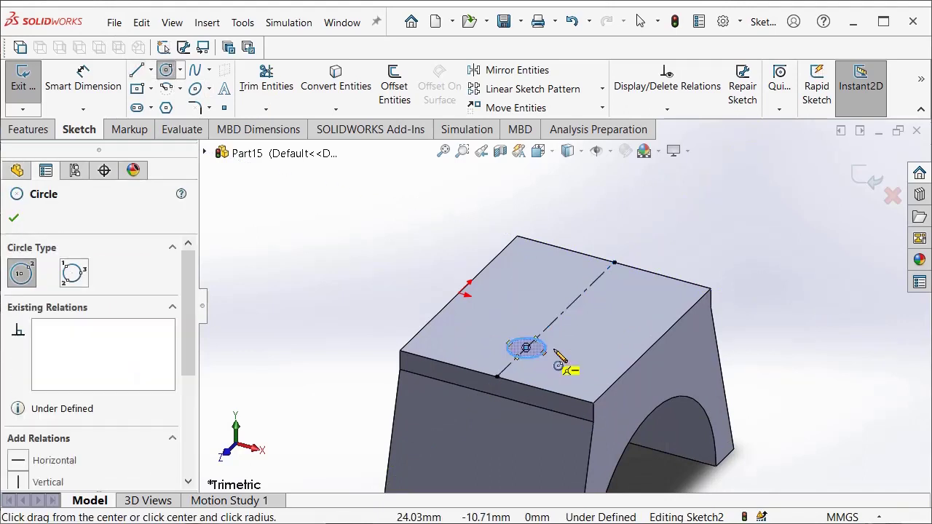
{"action": "left_click", "coordinate": [583, 293]}
{"action": "left_click", "coordinate": [601, 306]}
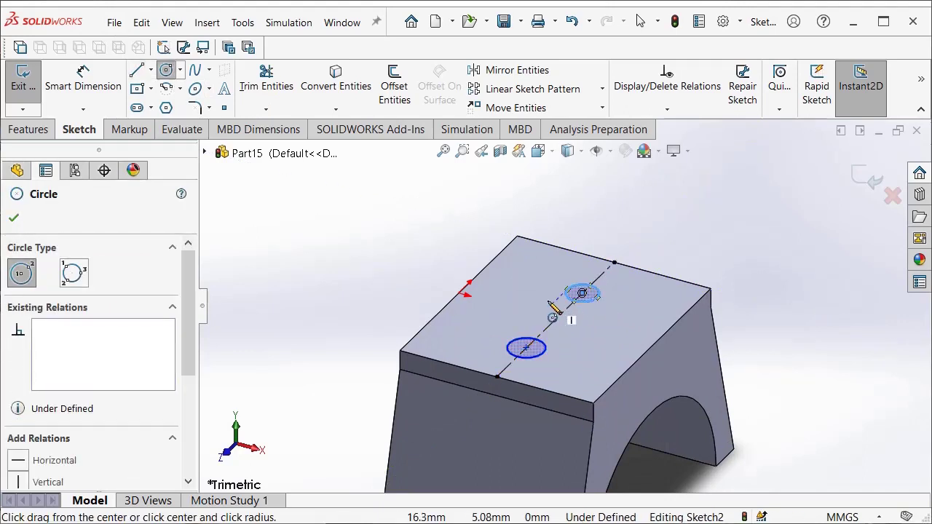
Step: Dimension the back circle's diameter to 6 mm
{"action": "left_click", "coordinate": [83, 81]}
{"action": "left_click", "coordinate": [581, 294]}
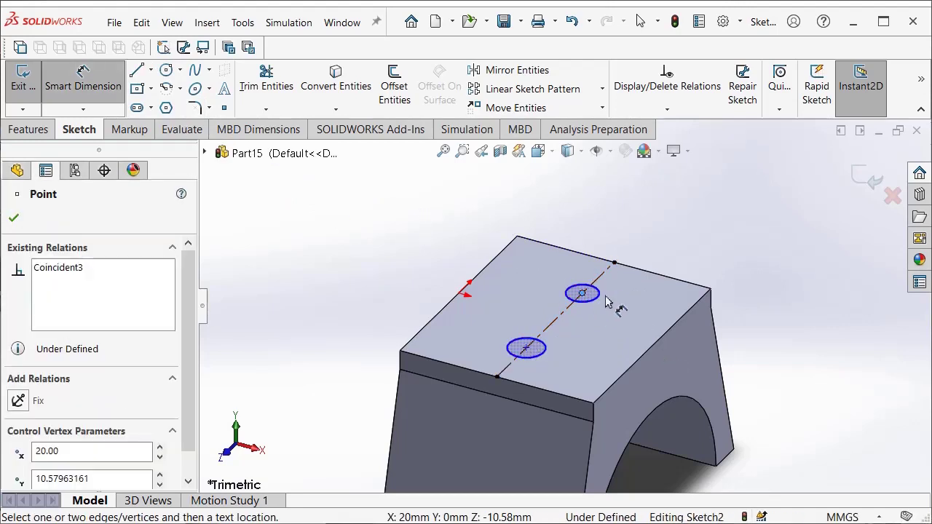
{"action": "key", "text": "Escape"}
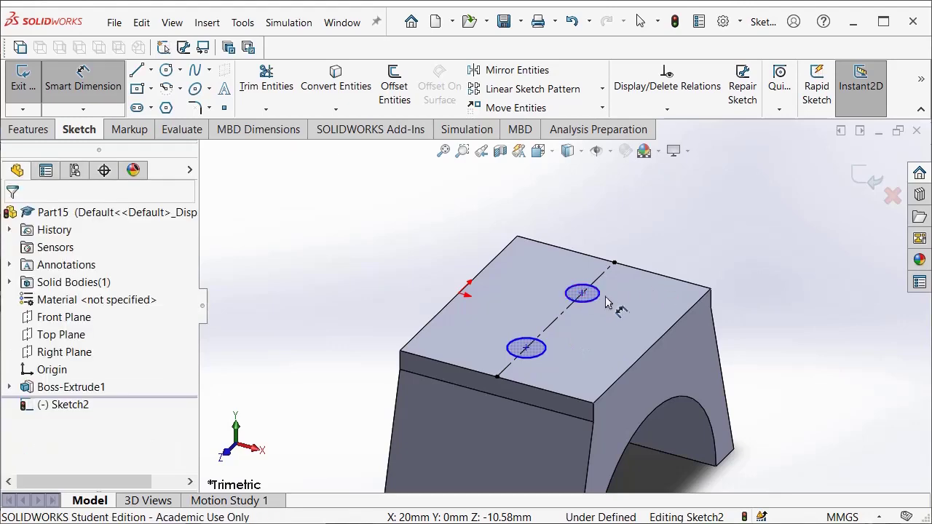
{"action": "left_click", "coordinate": [607, 303]}
{"action": "left_click", "coordinate": [790, 259]}
{"action": "type", "text": "6"}
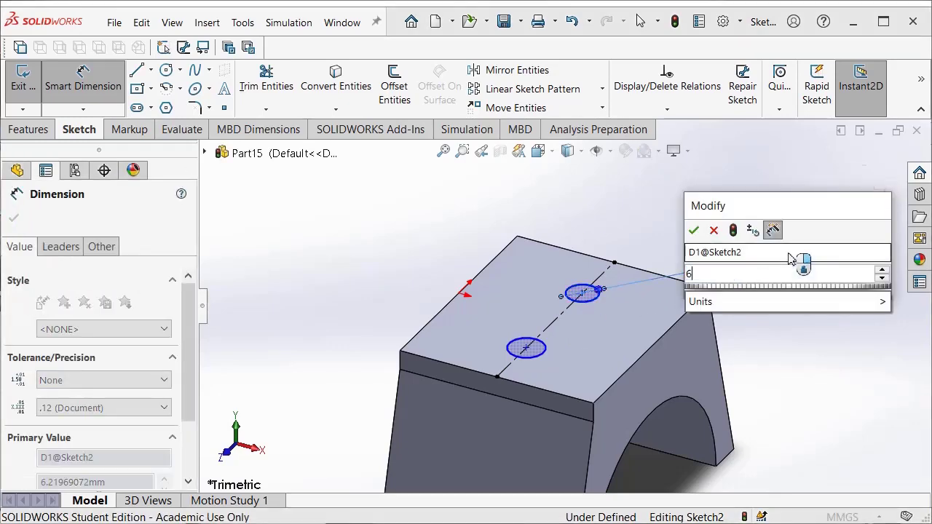
{"action": "key", "text": "Return"}
Step: Dimension the back circle's centre 12 mm from the midpoint of the centerline
{"action": "left_click", "coordinate": [582, 293]}
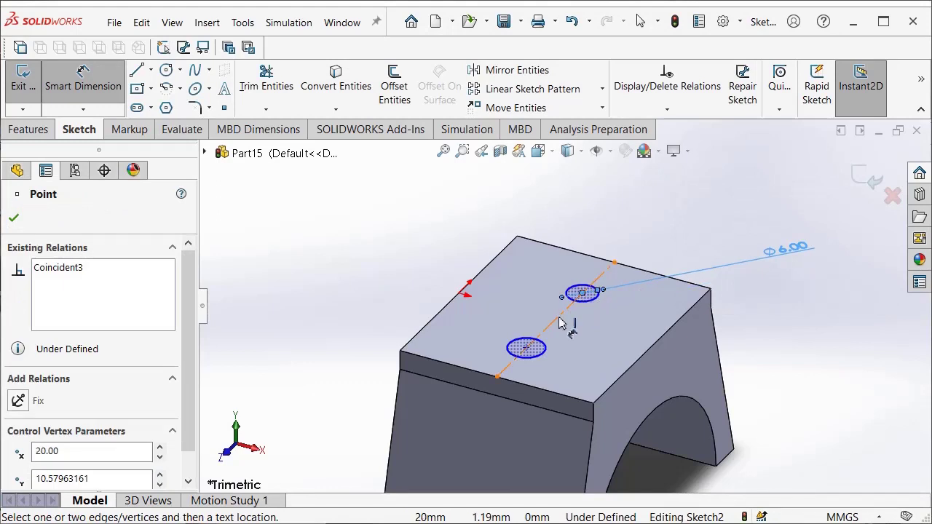
{"action": "key", "text": "Escape"}
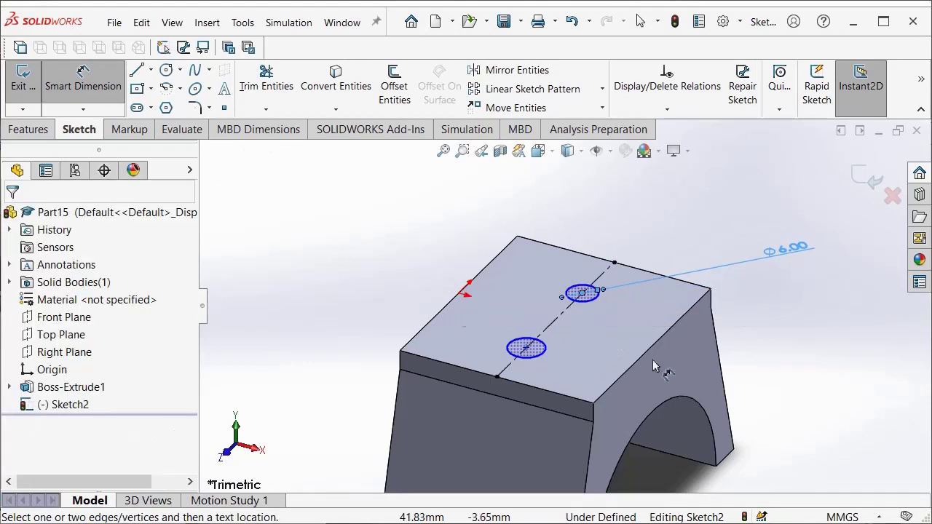
{"action": "left_click", "coordinate": [555, 325]}
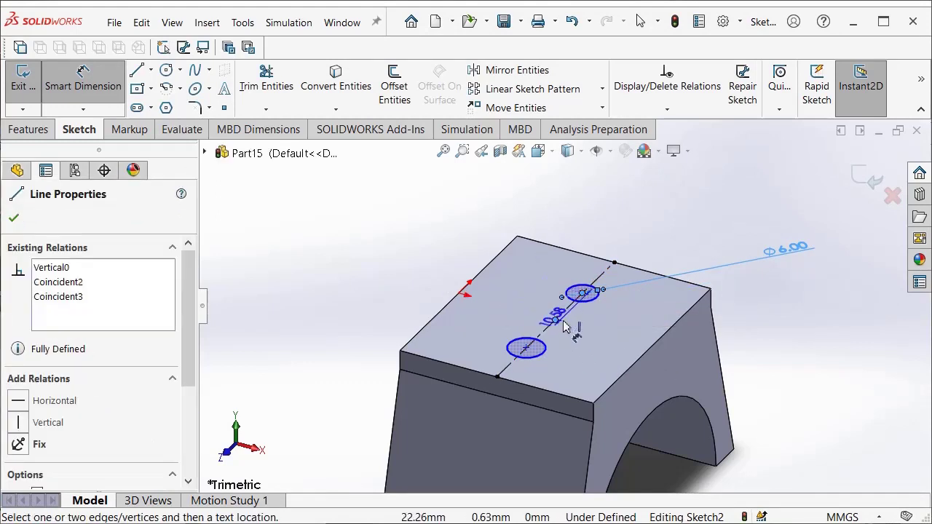
{"action": "left_click", "coordinate": [440, 262]}
{"action": "type", "text": "12"}
{"action": "key", "text": "Return"}
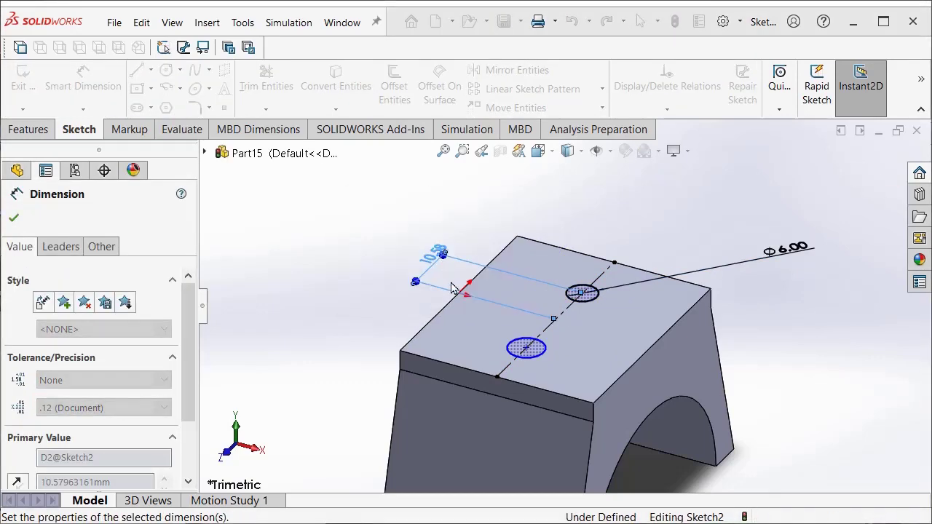
{"action": "left_click", "coordinate": [527, 349]}
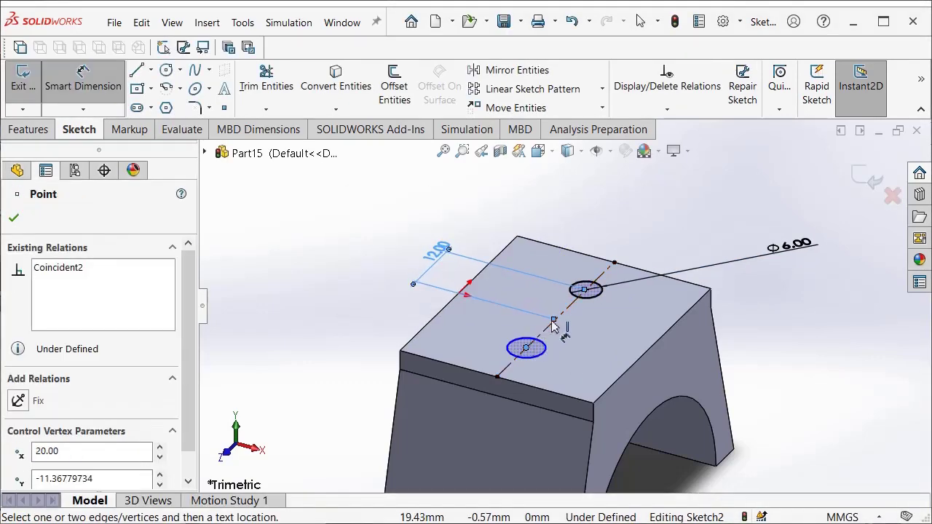
{"action": "left_click", "coordinate": [554, 325]}
{"action": "left_click", "coordinate": [375, 341]}
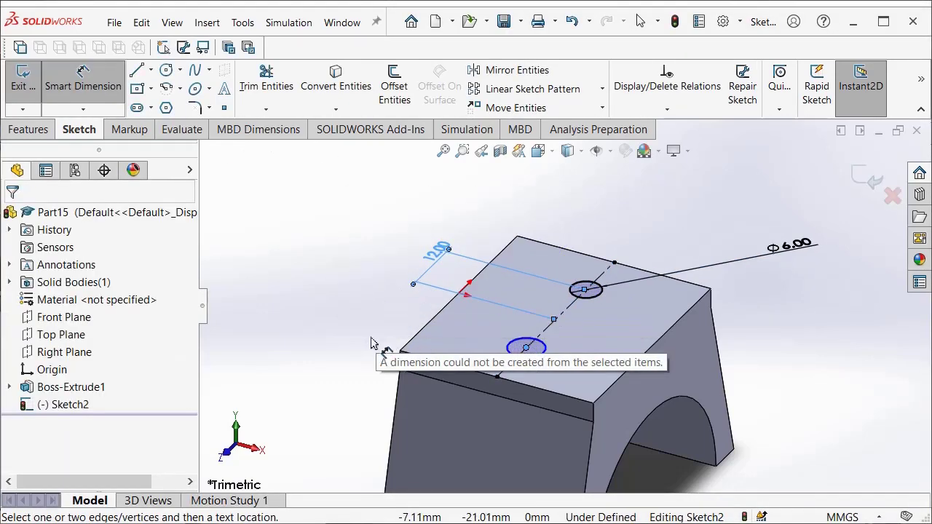
{"action": "key", "text": "Escape"}
{"action": "key", "text": "Escape"}
{"action": "key", "text": "Return"}
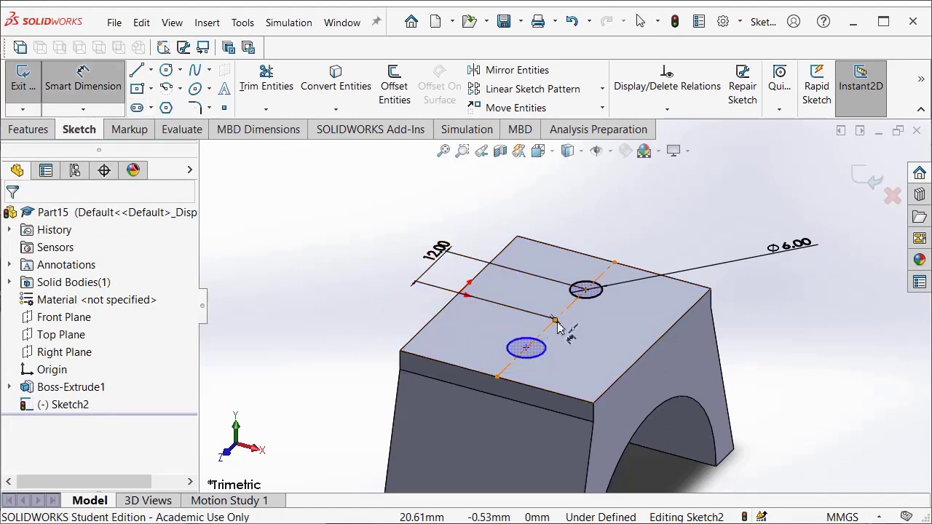
Step: Dimension the front circle's centre 12 mm from the midpoint of the centerline
{"action": "left_click", "coordinate": [557, 324]}
{"action": "left_click", "coordinate": [526, 349]}
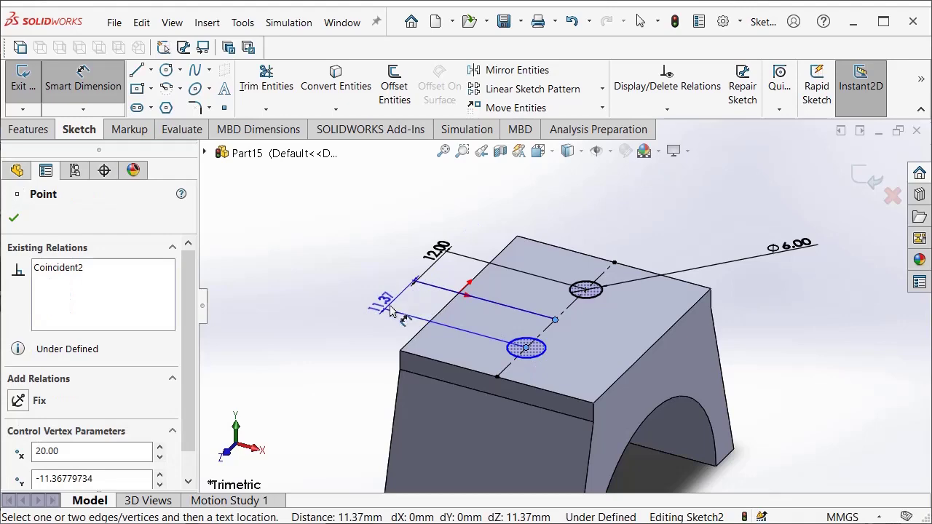
{"action": "left_click", "coordinate": [391, 311]}
{"action": "type", "text": "12"}
{"action": "key", "text": "Return"}
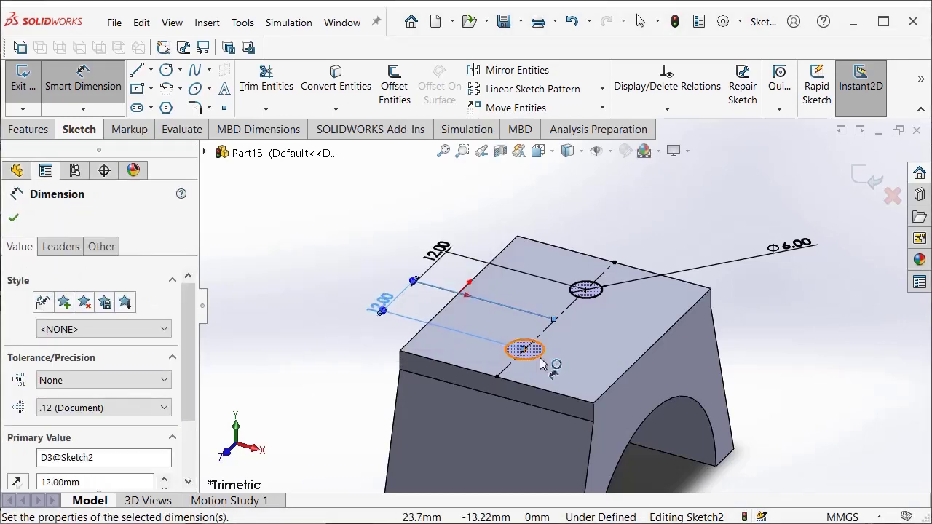
Step: Dimension the front circle's diameter to 6 mm
{"action": "left_click", "coordinate": [527, 350]}
{"action": "left_click", "coordinate": [313, 364]}
{"action": "type", "text": "6"}
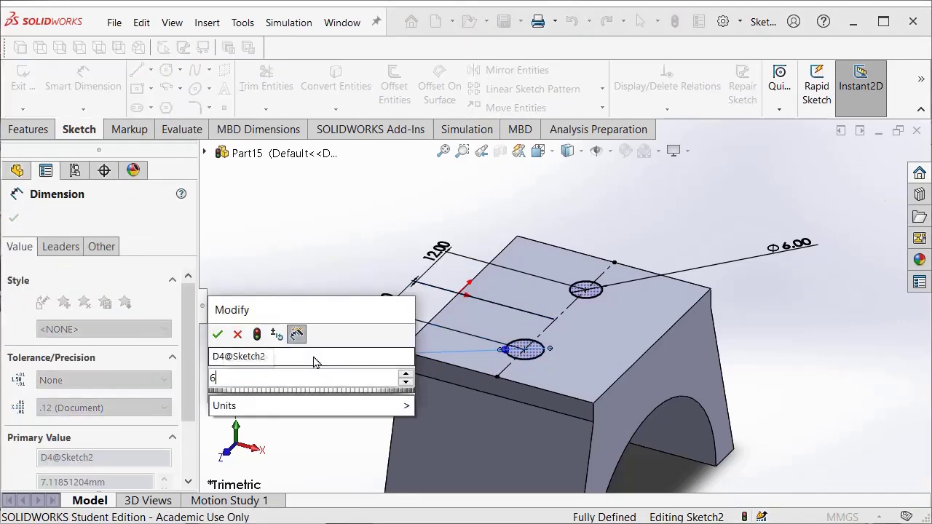
{"action": "key", "text": "Return"}
Step: Cut both 6 mm circles into the block with a blind Extruded Cut 14 mm deep
{"action": "left_click", "coordinate": [29, 130]}
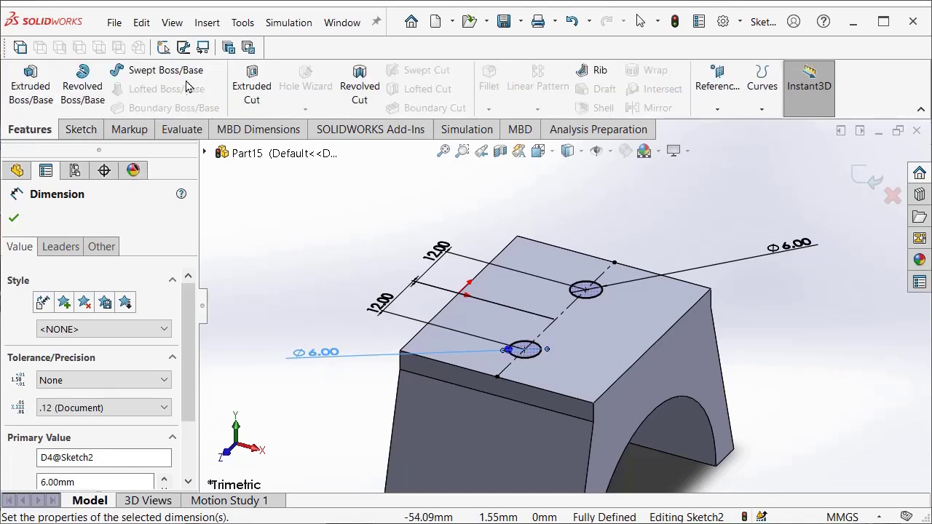
{"action": "left_click", "coordinate": [246, 97]}
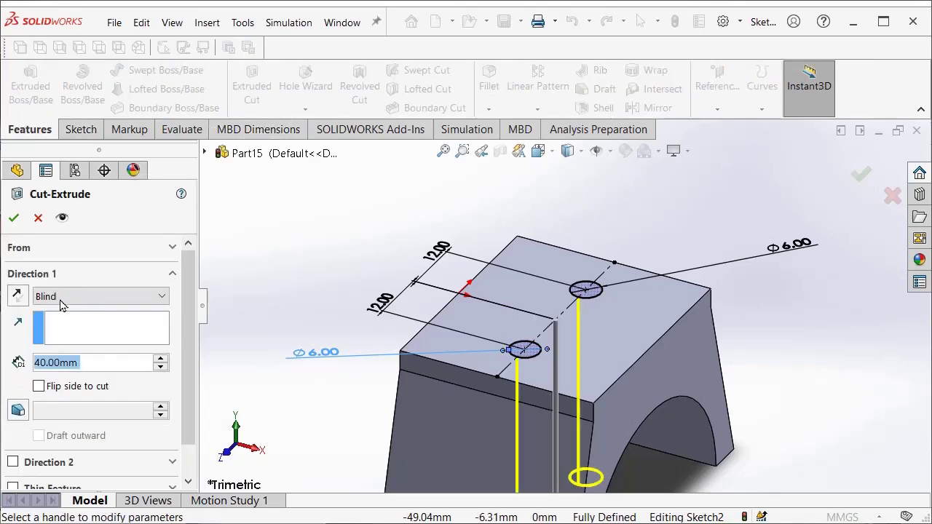
{"action": "left_click", "coordinate": [65, 297]}
{"action": "left_click", "coordinate": [67, 311]}
{"action": "type", "text": "14"}
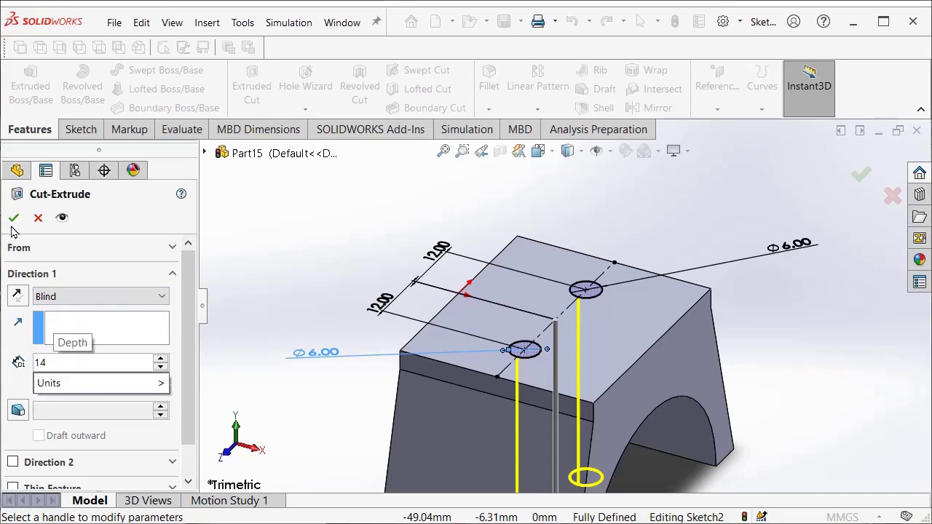
{"action": "key", "text": "Return"}
{"action": "left_click", "coordinate": [14, 218]}
Step: Start a sketch on the Front Plane and draw a circle about 5.6 mm in diameter in the lower middle of the block
{"action": "scroll", "coordinate": [645, 415], "scroll_direction": "up", "scroll_amount": 5}
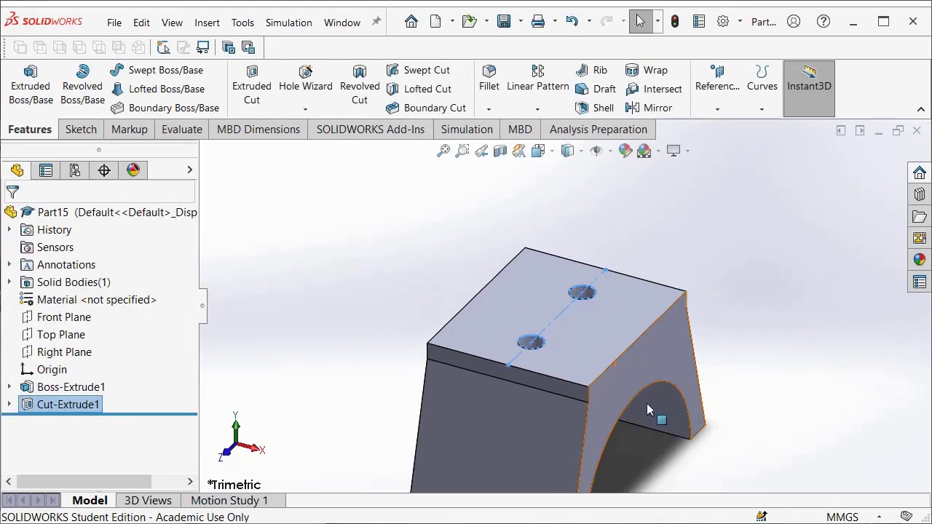
{"action": "middle_click_drag", "start_coordinate": [615, 434], "coordinate": [471, 327]}
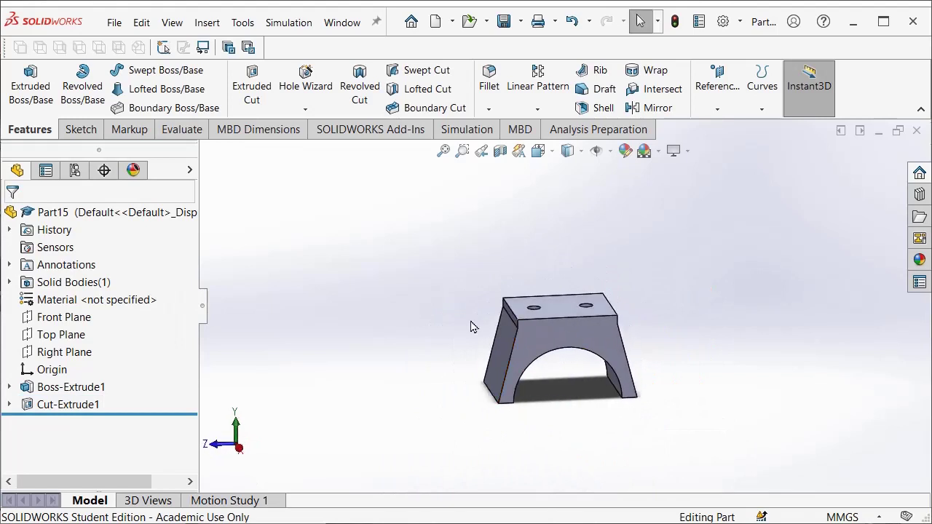
{"action": "left_click", "coordinate": [73, 318]}
{"action": "left_click", "coordinate": [73, 129]}
{"action": "left_click", "coordinate": [23, 82]}
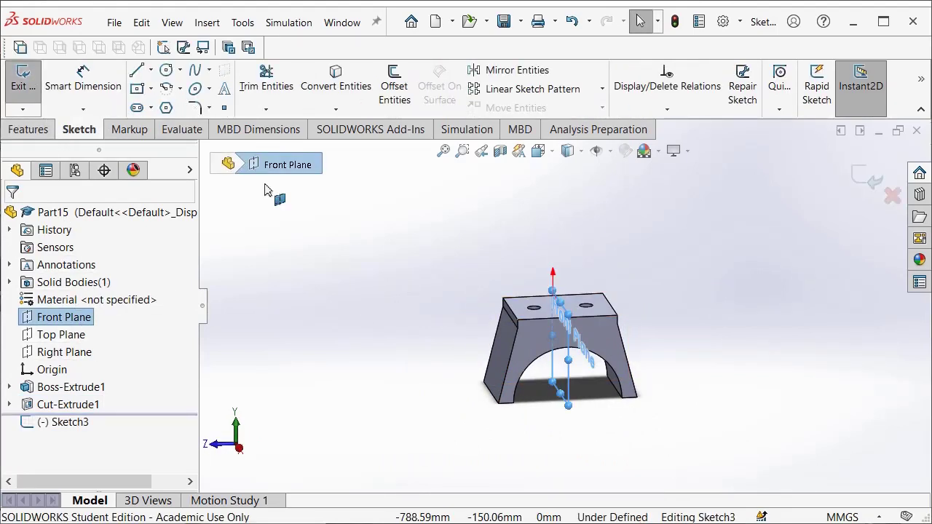
{"action": "key", "text": "space"}
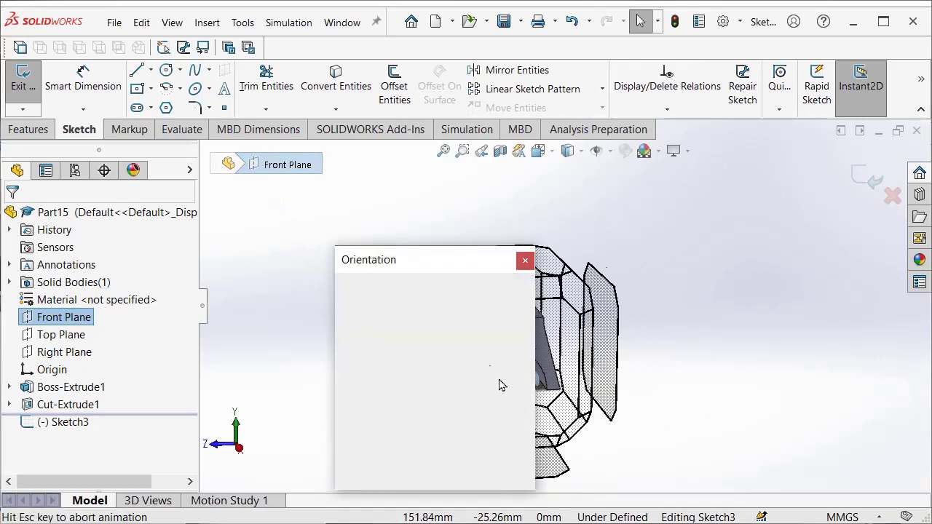
{"action": "left_click", "coordinate": [364, 328]}
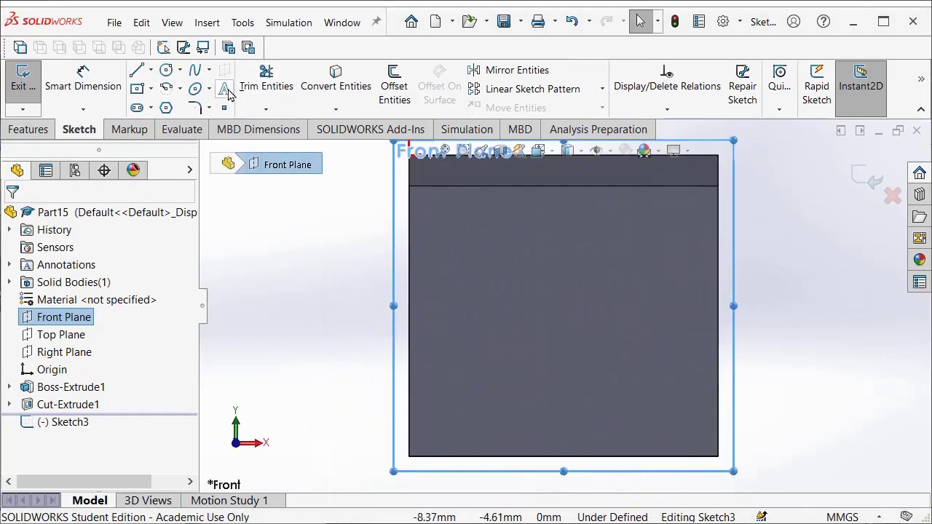
{"action": "left_click", "coordinate": [166, 69]}
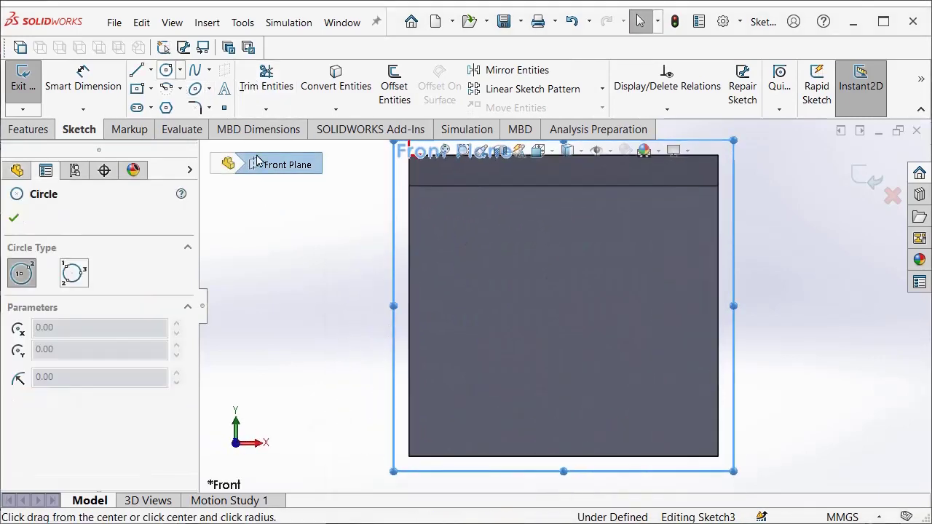
{"action": "left_click", "coordinate": [564, 377]}
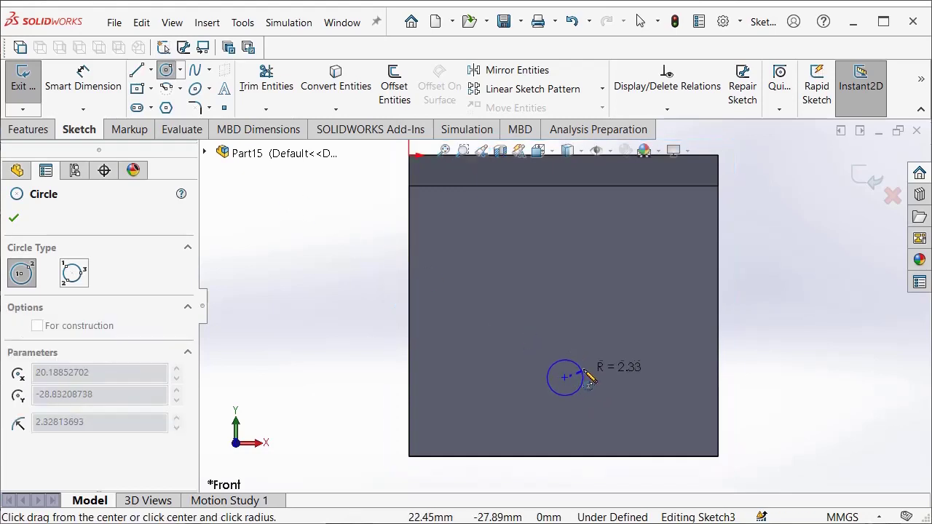
{"action": "left_click", "coordinate": [586, 373]}
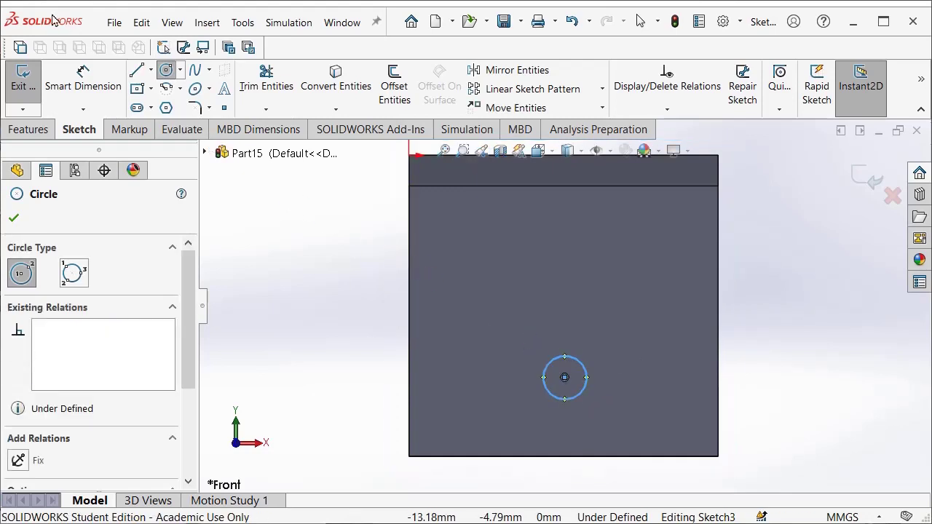
Step: Dimension the circle's diameter to 8.5 mm
{"action": "left_click", "coordinate": [82, 74]}
{"action": "left_click", "coordinate": [588, 380]}
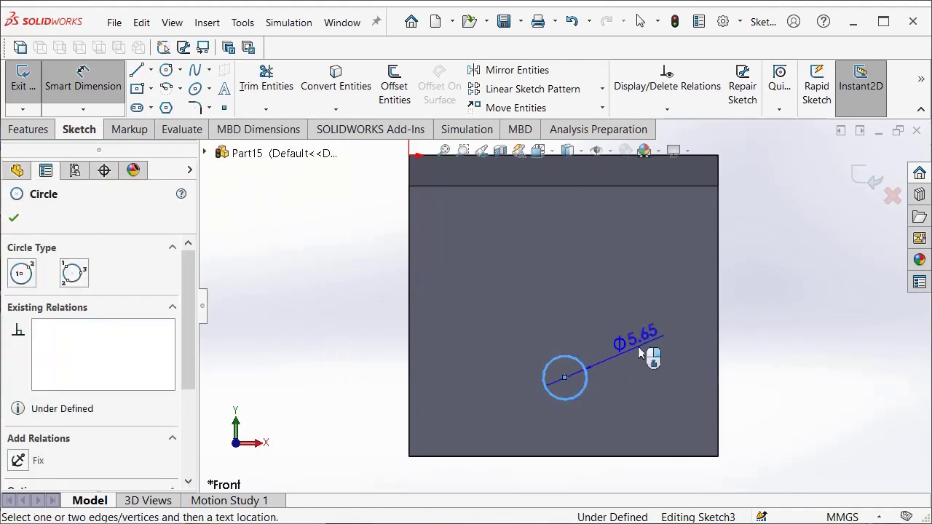
{"action": "left_click", "coordinate": [665, 373]}
{"action": "type", "text": "8.5"}
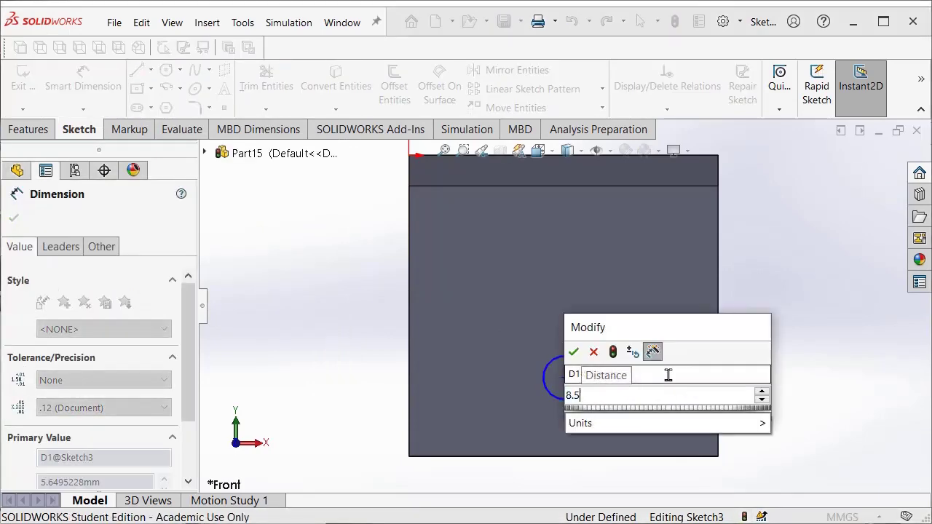
{"action": "key", "text": "Return"}
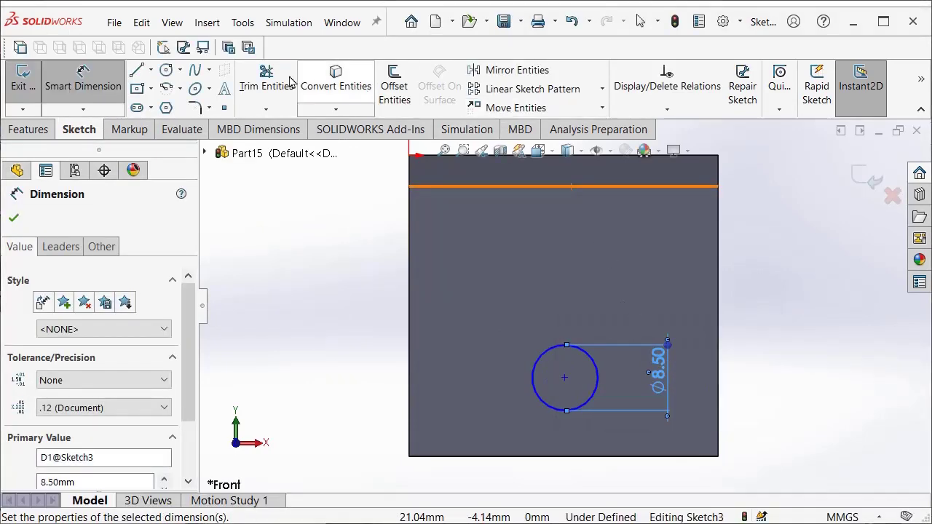
Step: Dimension the circle's centre 20 mm horizontally from the block's left side edge
{"action": "left_click", "coordinate": [564, 379]}
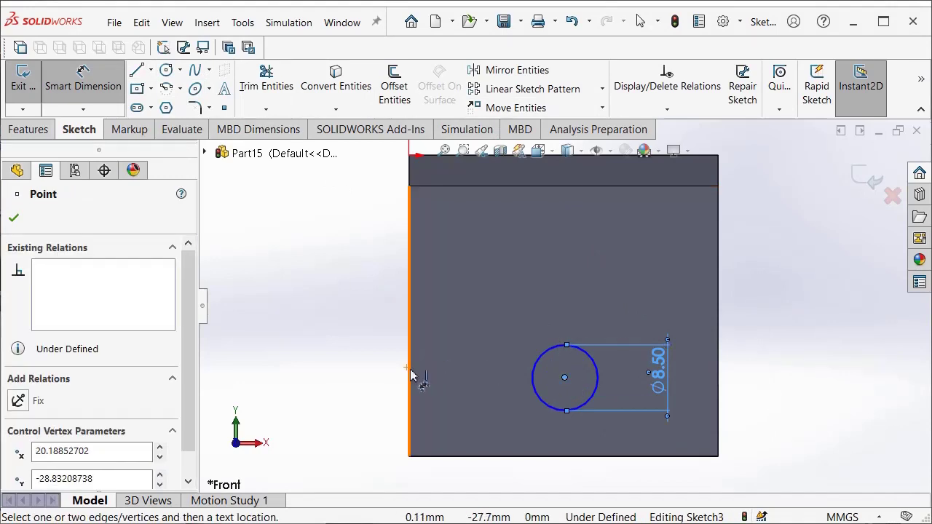
{"action": "left_click", "coordinate": [411, 375]}
{"action": "left_click", "coordinate": [463, 429]}
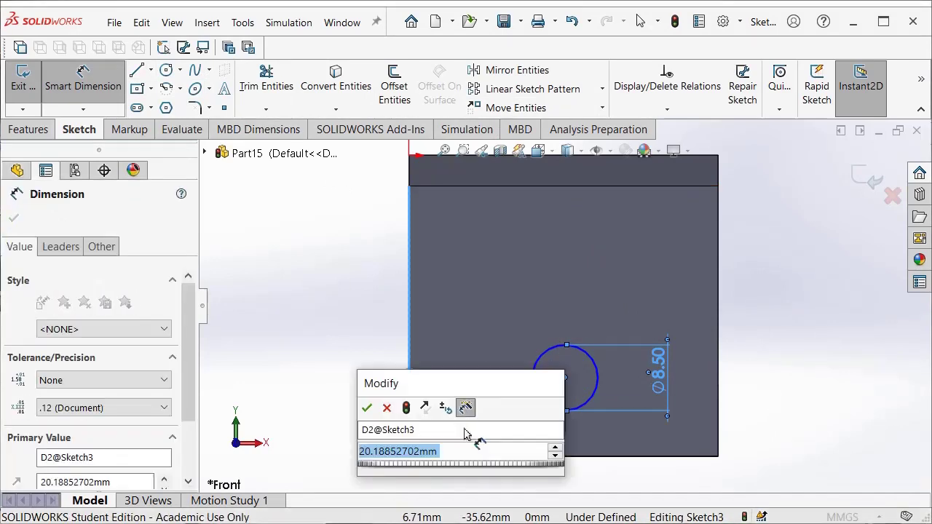
{"action": "type", "text": "20"}
{"action": "key", "text": "Return"}
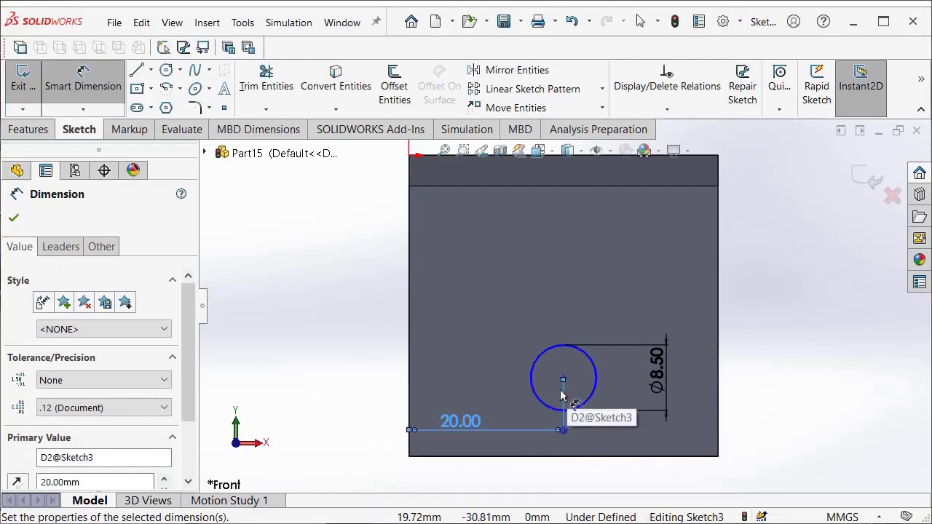
Step: Dimension the circle's centre 27 mm below the block's top edge
{"action": "left_click", "coordinate": [565, 380]}
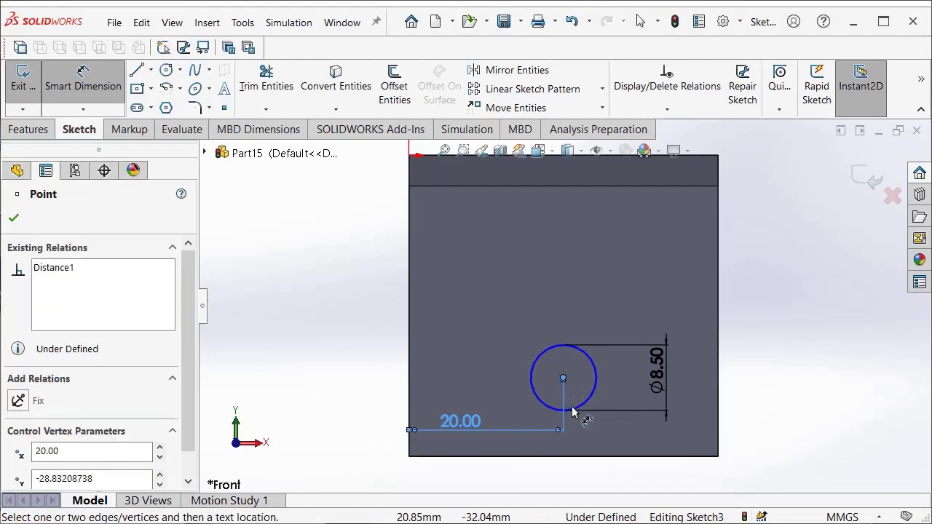
{"action": "left_click", "coordinate": [714, 160]}
{"action": "left_click", "coordinate": [824, 311]}
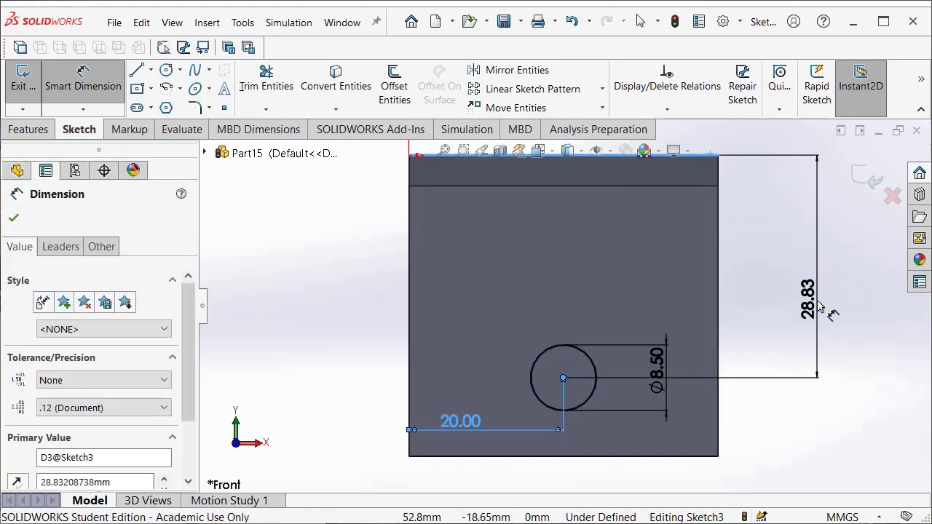
{"action": "type", "text": "27"}
{"action": "key", "text": "Return"}
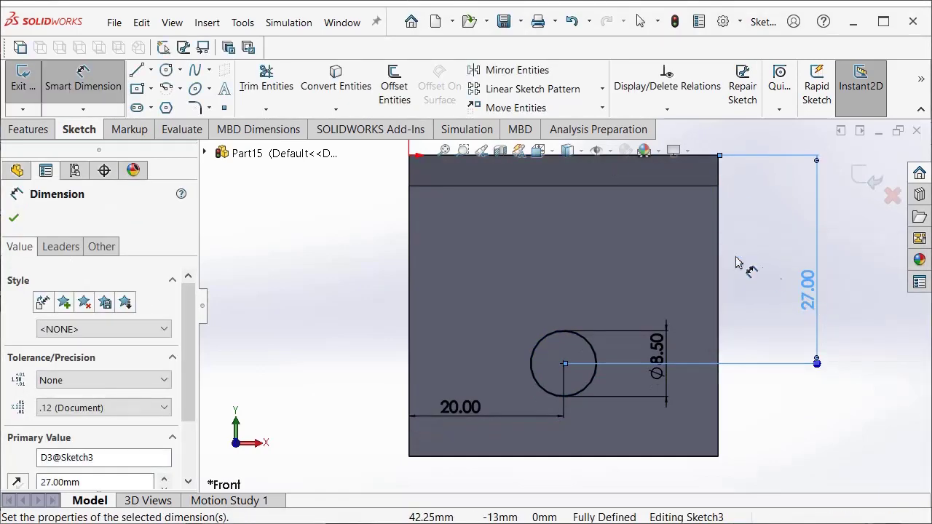
{"action": "left_click", "coordinate": [10, 215]}
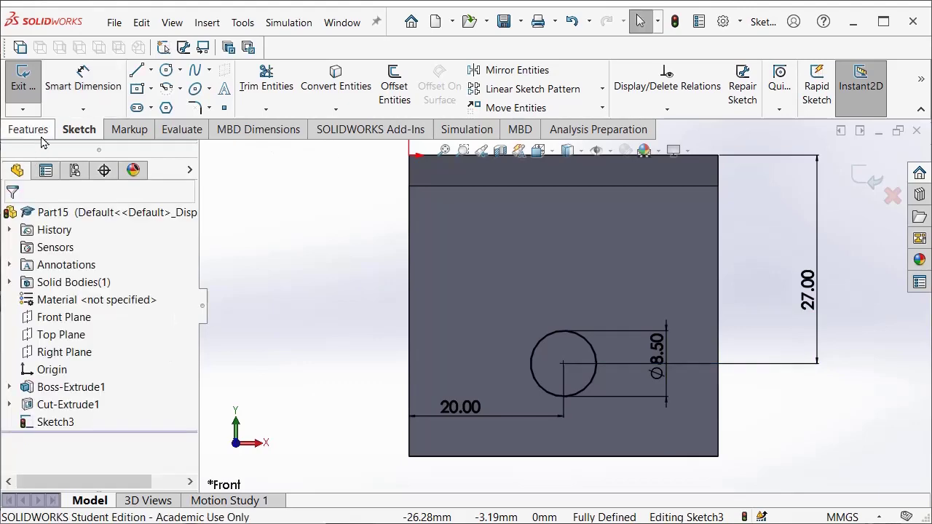
Step: Cut the 8.5 mm circle through both legs with an Extruded Cut set to Through All - Both
{"action": "left_click", "coordinate": [28, 129]}
{"action": "left_click", "coordinate": [248, 94]}
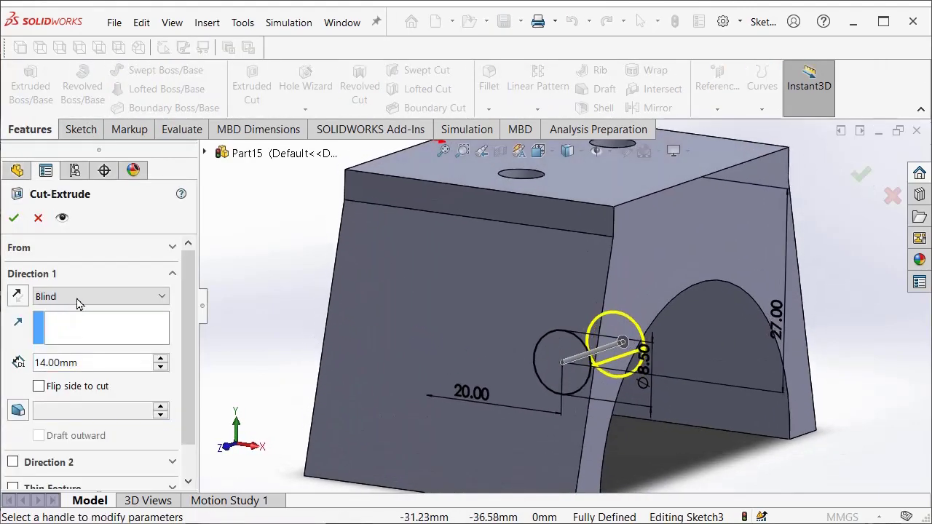
{"action": "left_click", "coordinate": [79, 298]}
{"action": "left_click", "coordinate": [83, 338]}
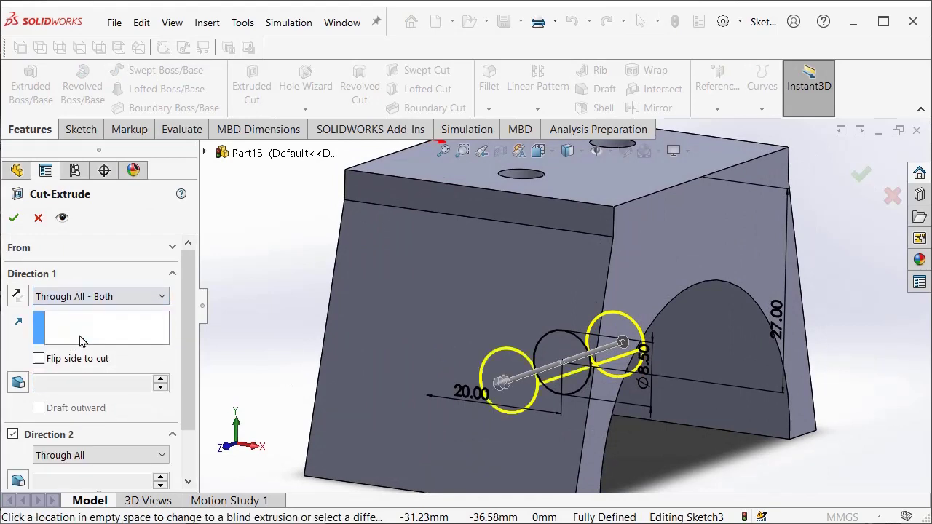
{"action": "left_click", "coordinate": [13, 220]}
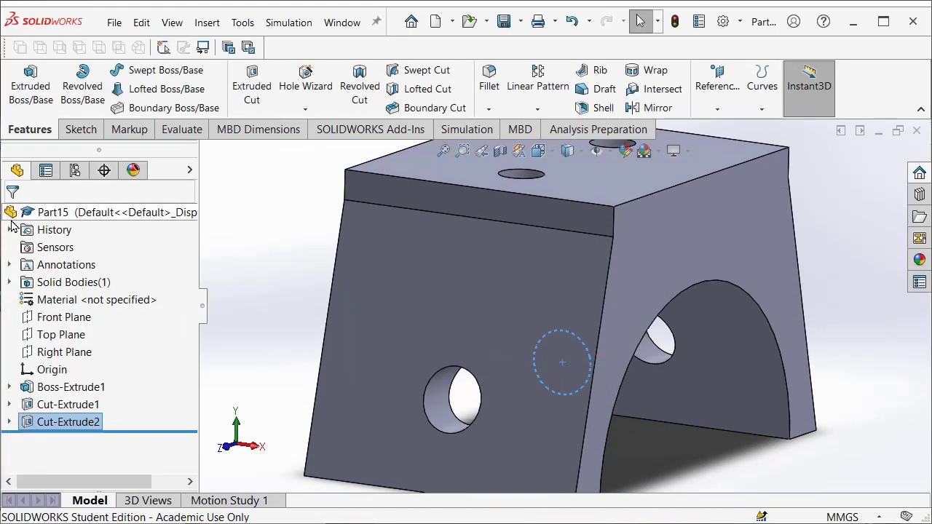
{"action": "key", "text": "f"}
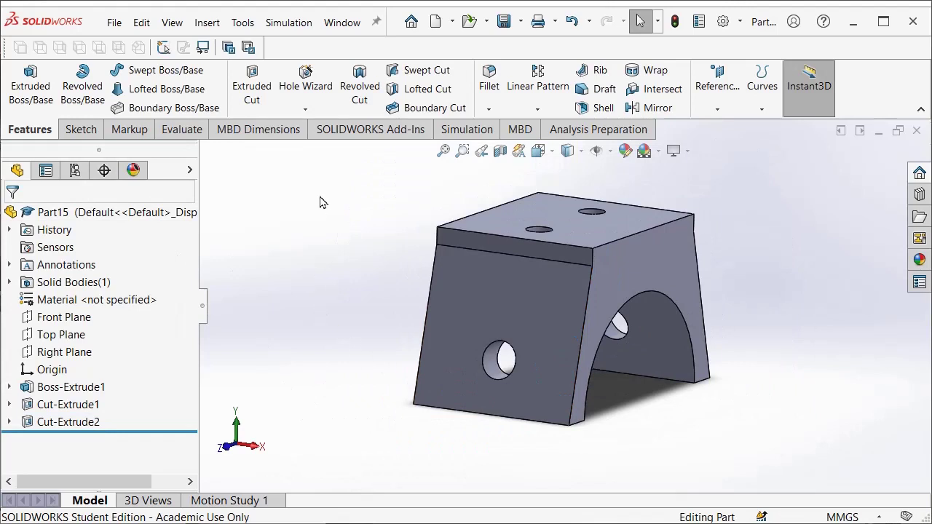
Step: Start a Fillet and select the four short bottom corner edges of the two legs, leaving out the arch's end face
{"action": "left_click", "coordinate": [489, 87]}
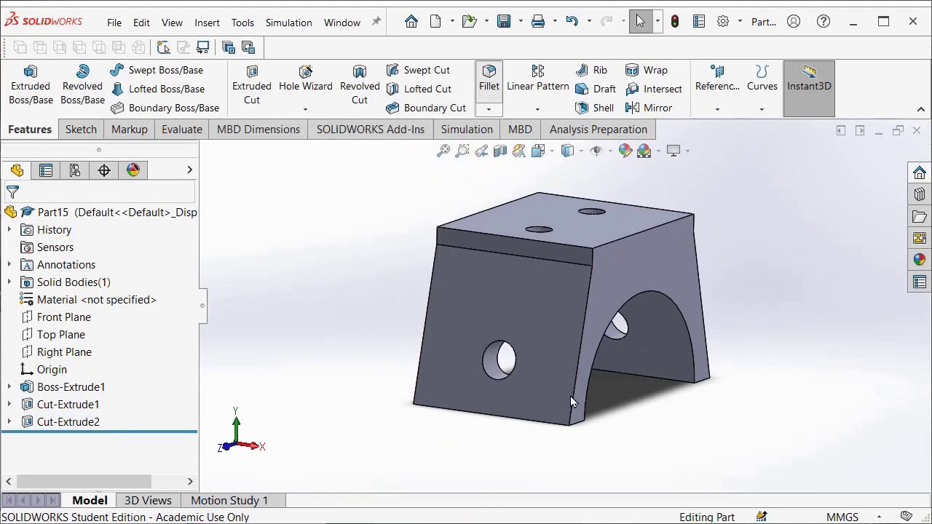
{"action": "left_click", "coordinate": [580, 425]}
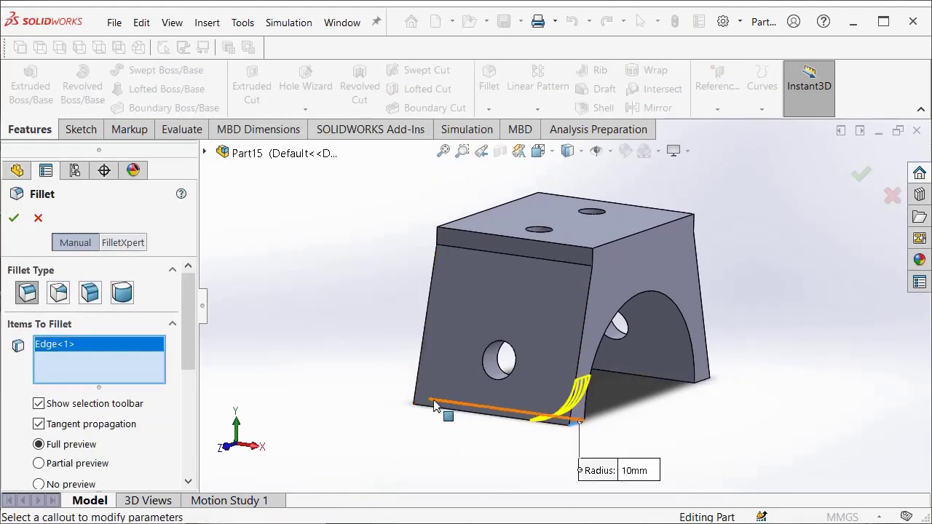
{"action": "middle_click_drag", "start_coordinate": [434, 406], "coordinate": [558, 451]}
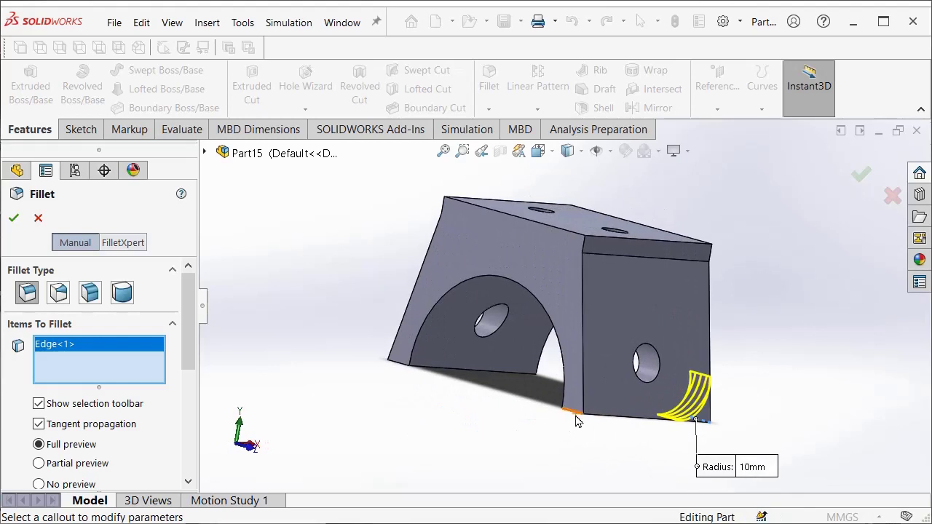
{"action": "left_click", "coordinate": [576, 421]}
{"action": "left_click", "coordinate": [400, 369]}
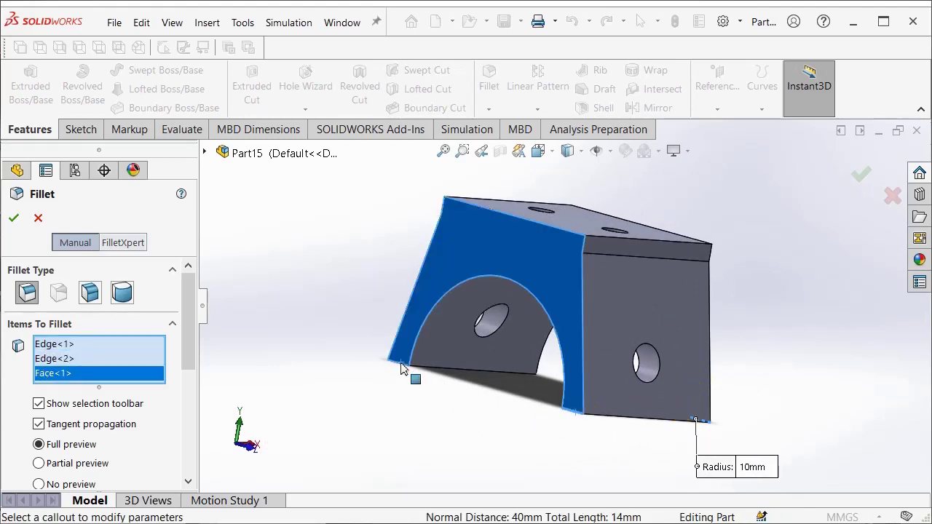
{"action": "right_click", "coordinate": [123, 375]}
{"action": "left_click", "coordinate": [162, 399]}
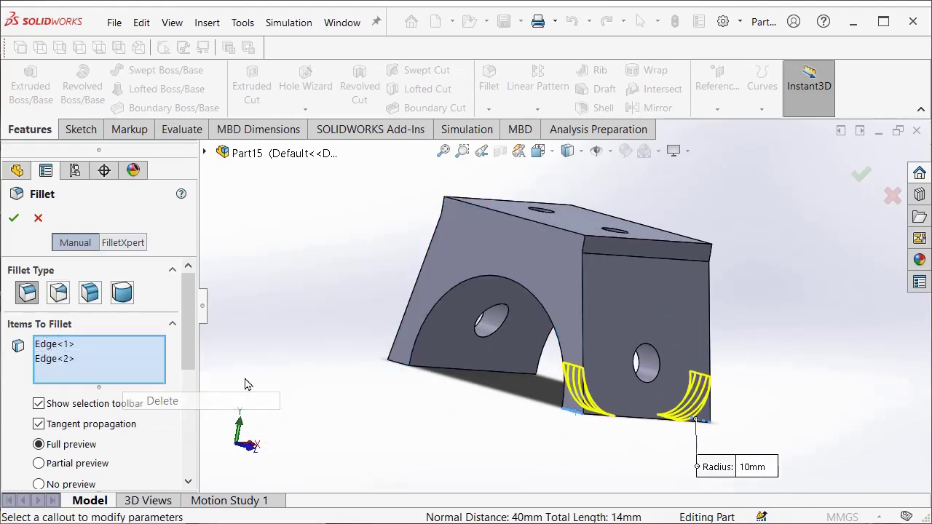
{"action": "left_click", "coordinate": [404, 369]}
{"action": "middle_click_drag", "start_coordinate": [405, 369], "coordinate": [441, 384]}
{"action": "left_click", "coordinate": [662, 379]}
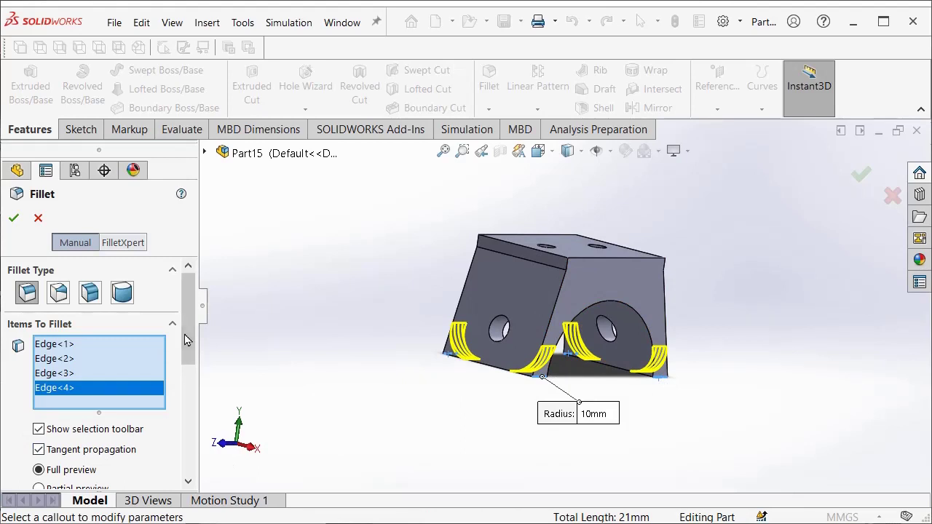
Step: Set the fillet radius to 15 mm and apply it to the four leg edges
{"action": "scroll", "coordinate": [184, 340], "scroll_direction": "down", "scroll_amount": 3}
{"action": "left_click", "coordinate": [115, 458]}
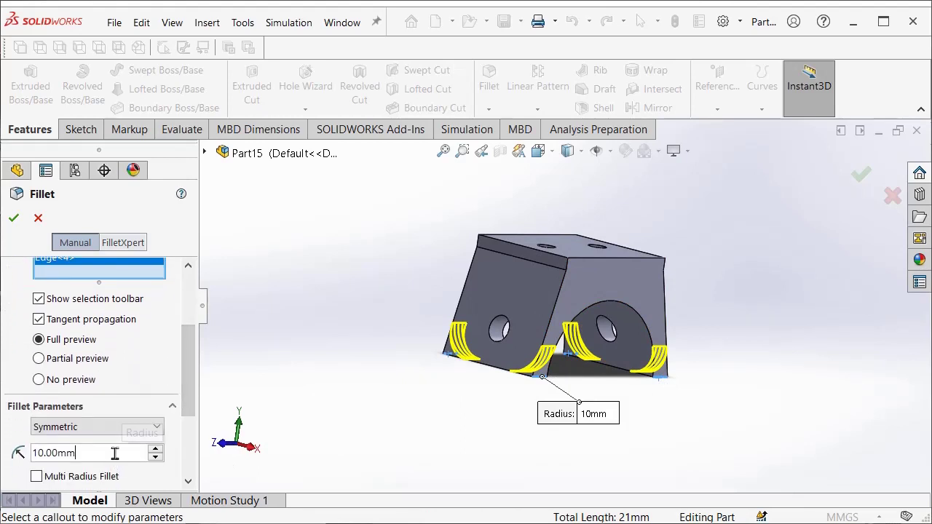
{"action": "double_click", "coordinate": [115, 453]}
{"action": "type", "text": "15"}
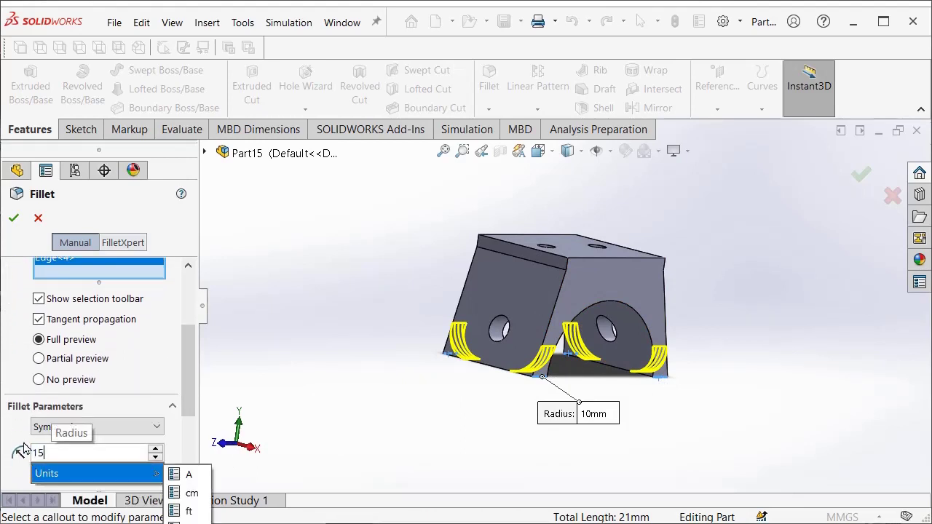
{"action": "key", "text": "Return"}
{"action": "left_click", "coordinate": [13, 219]}
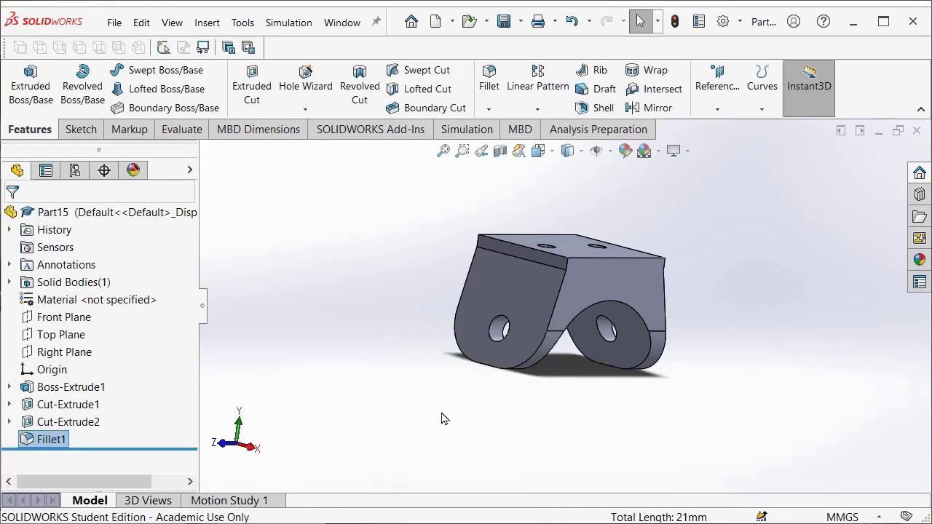
{"action": "mouse_move", "coordinate": [517, 391]}
{"action": "middle_mouse_down"}
{"action": "mouse_move", "coordinate": [435, 352]}
{"action": "mouse_move", "coordinate": [470, 299]}
{"action": "mouse_move", "coordinate": [506, 399]}
{"action": "mouse_move", "coordinate": [507, 354]}
{"action": "mouse_move", "coordinate": [506, 397]}
{"action": "middle_mouse_up"}
Step: Save the part under the name Landing Gear as a SOLIDWORKS Part in the current assessment folder
{"action": "left_click", "coordinate": [114, 22]}
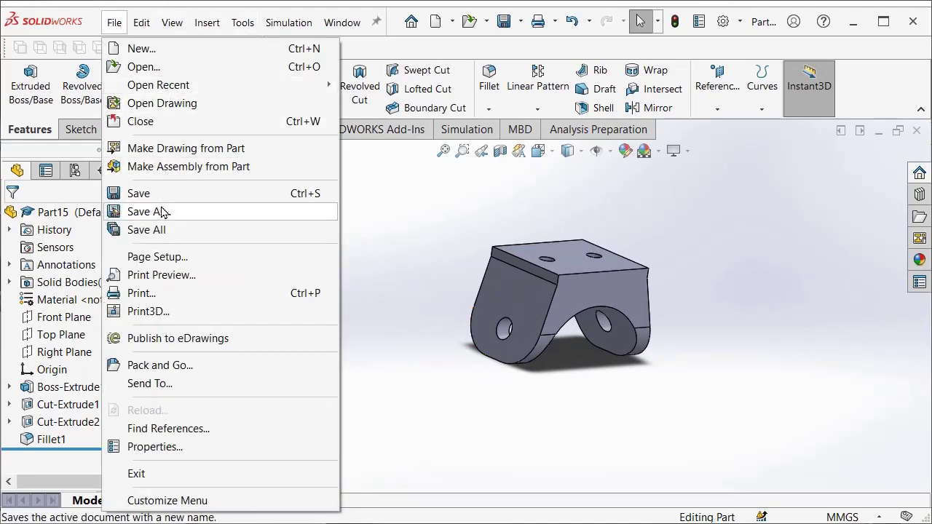
{"action": "left_click", "coordinate": [139, 211]}
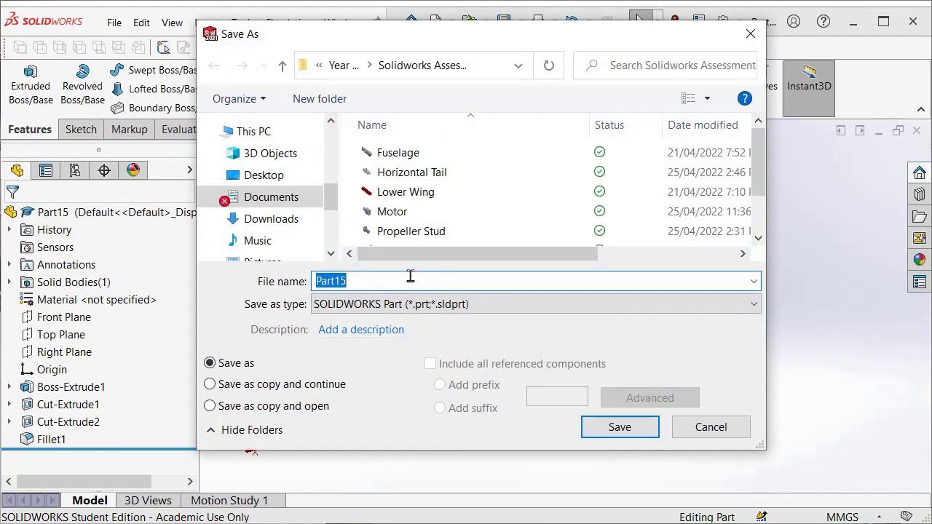
{"action": "type", "text": "Landing Gear"}
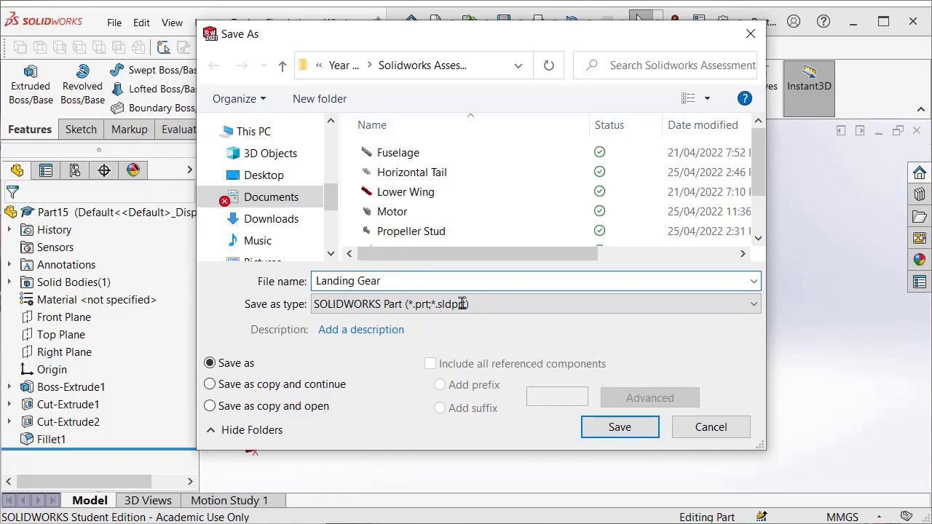
{"action": "left_click", "coordinate": [635, 425]}
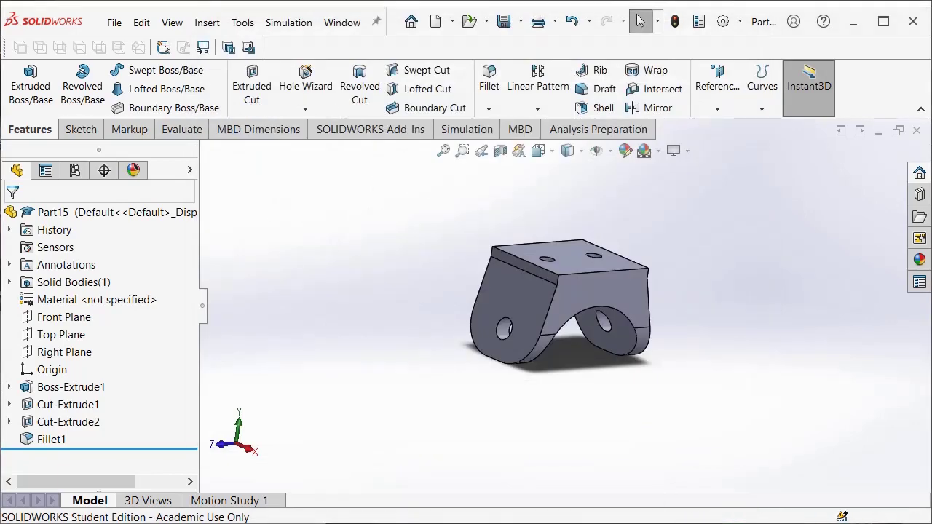